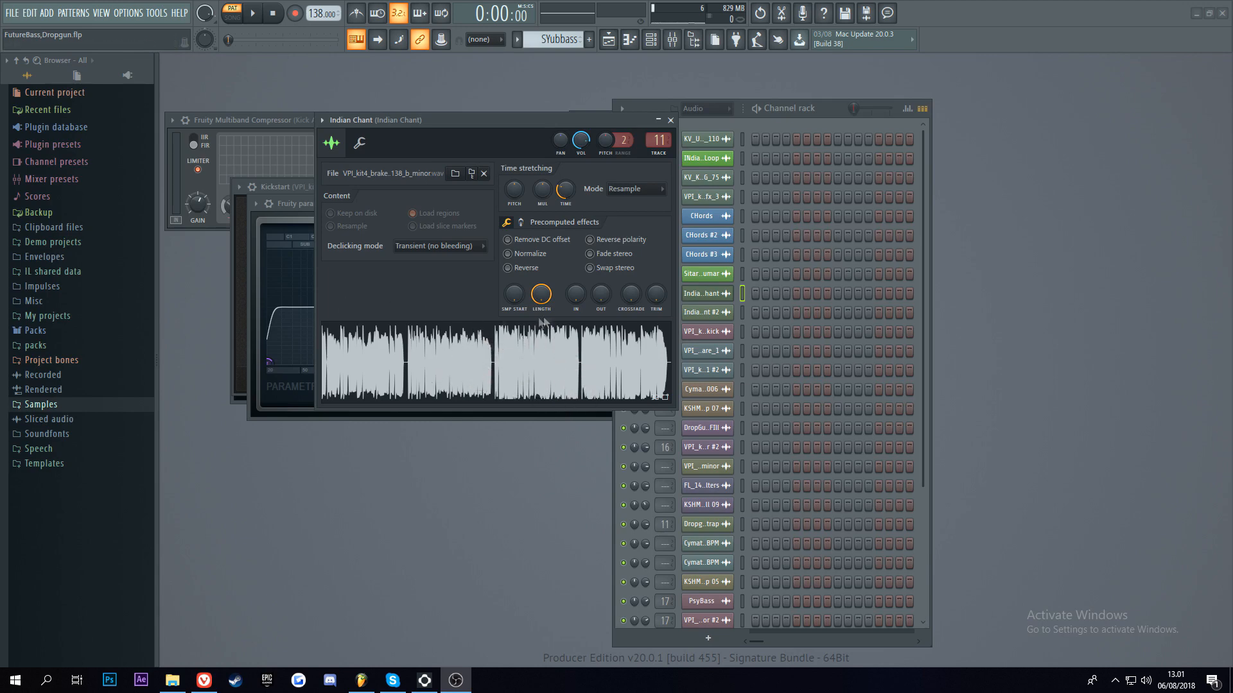
Step: Audition the Indian Chant sample, and raise the ER and wet levels of Fruity Reeverb 2 on mixer track 6
click(477, 357)
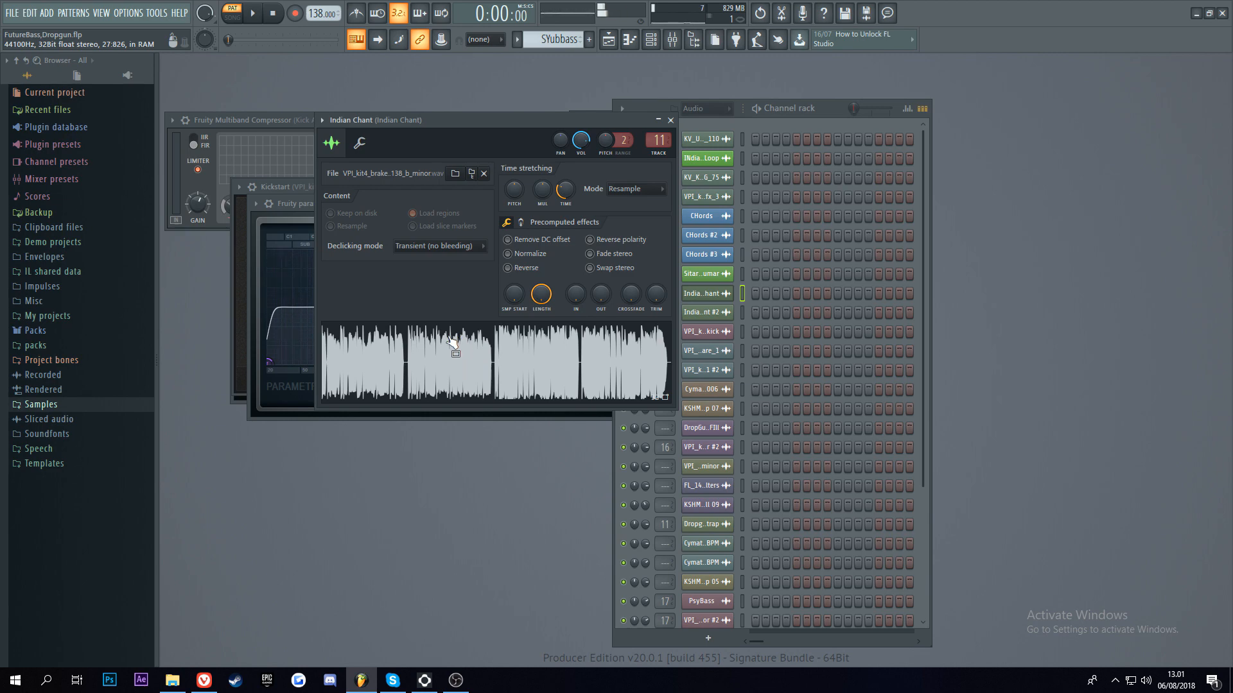
click(672, 39)
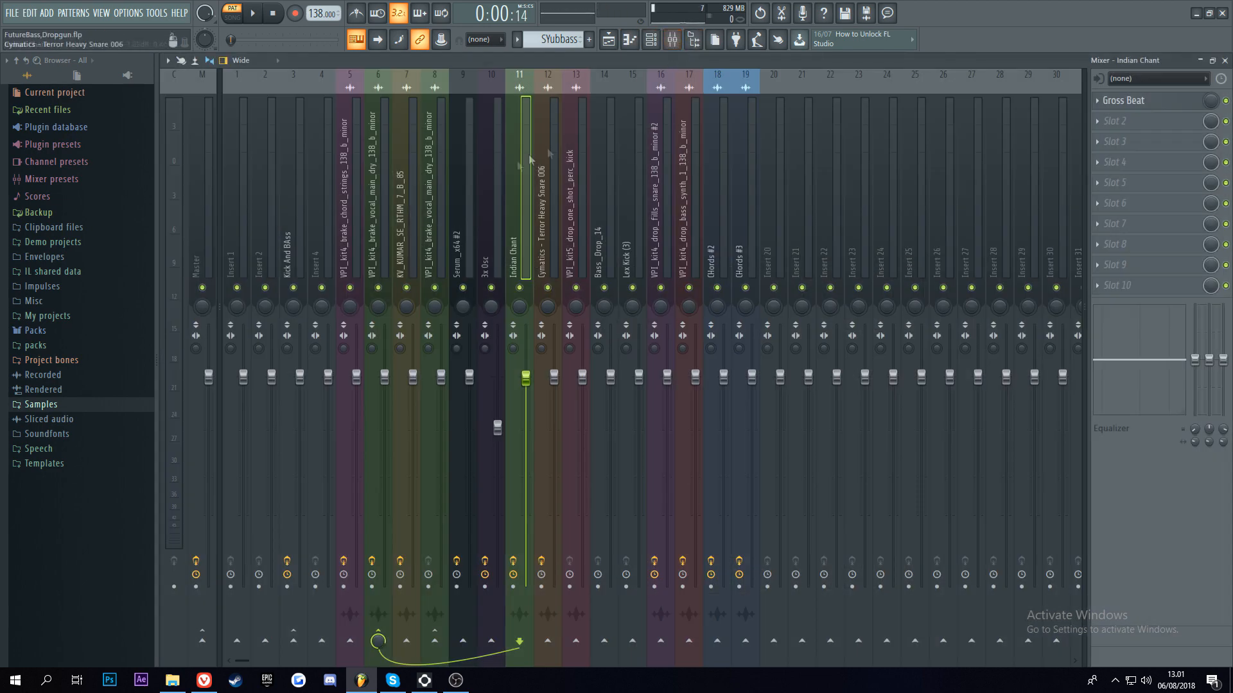
click(374, 174)
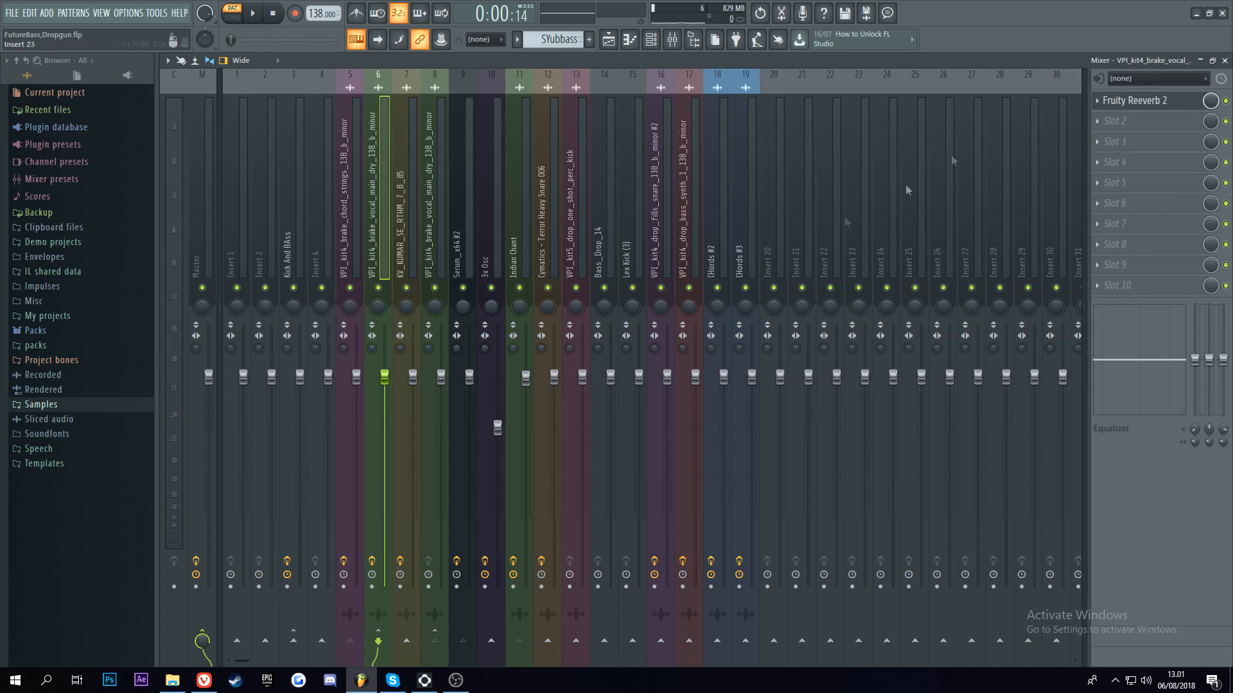
click(1159, 101)
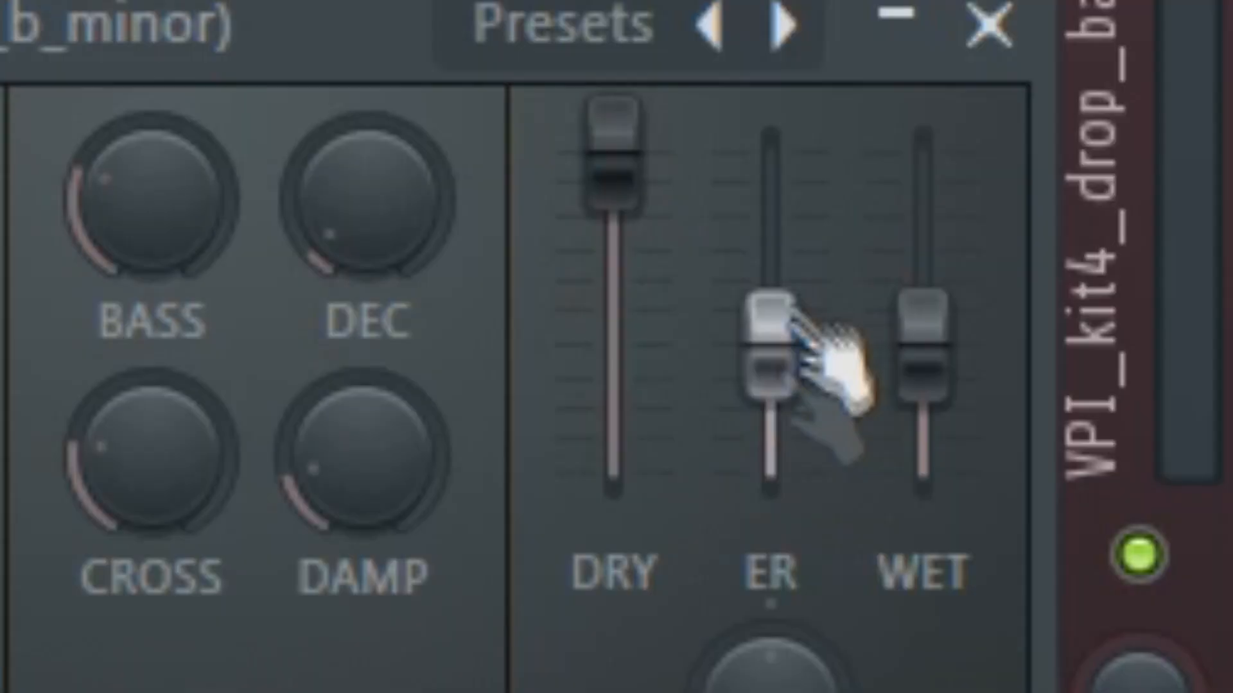
drag(796, 317, 796, 141)
drag(926, 367, 923, 147)
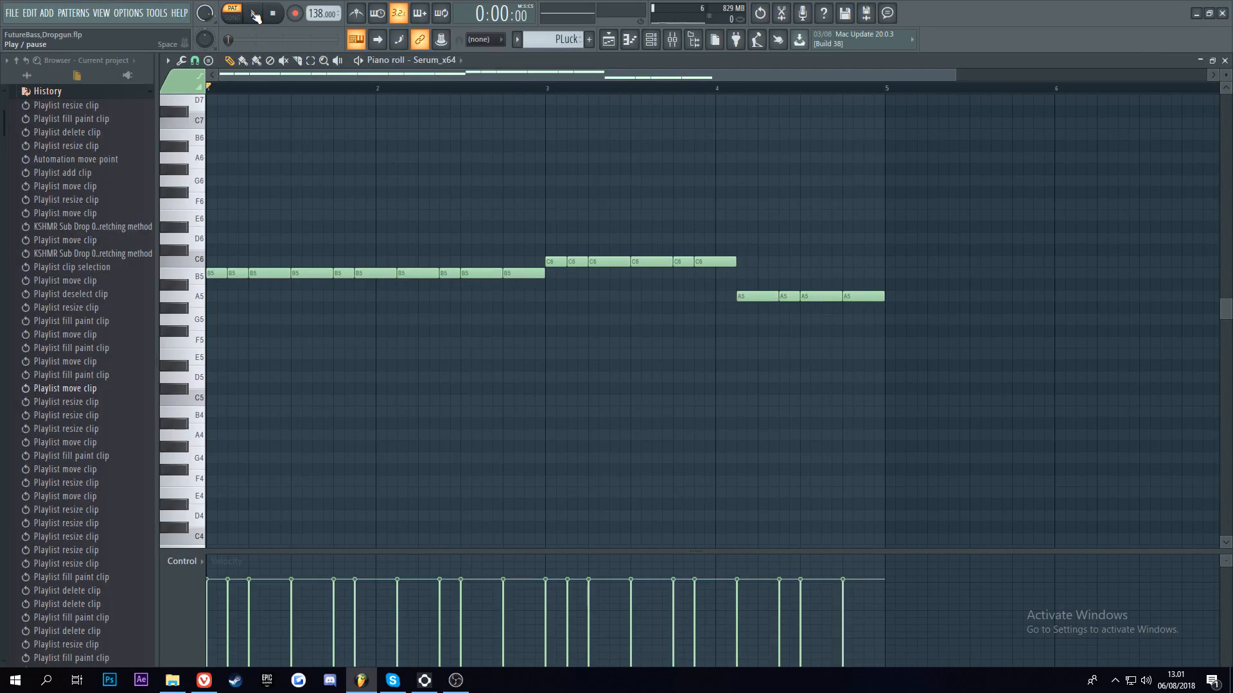
Step: Play back the PLuck pattern's Serum_x64 melody in the piano roll
click(41, 77)
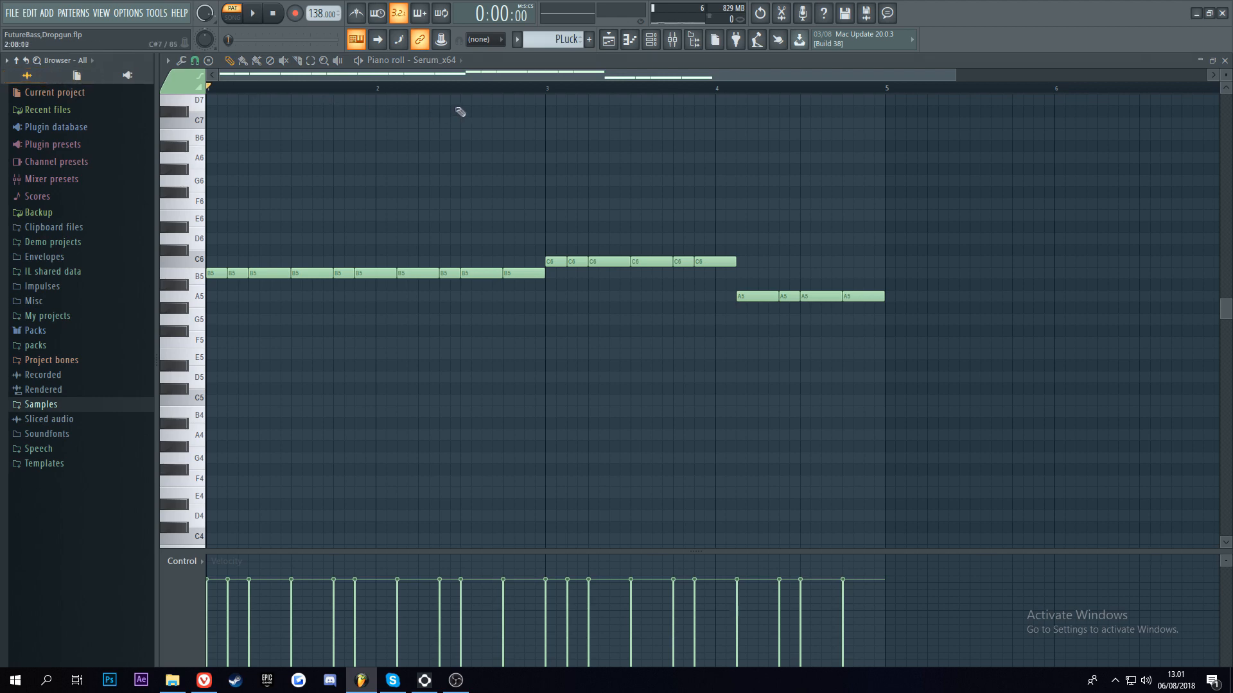
click(255, 18)
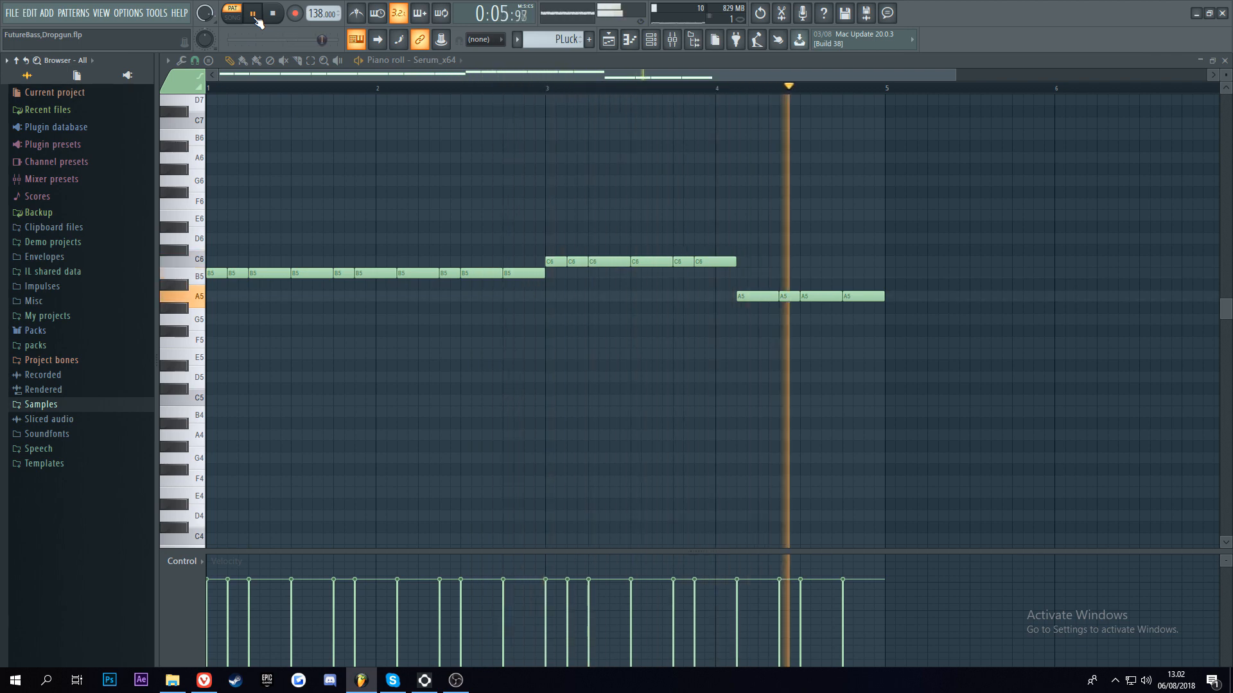
key(space)
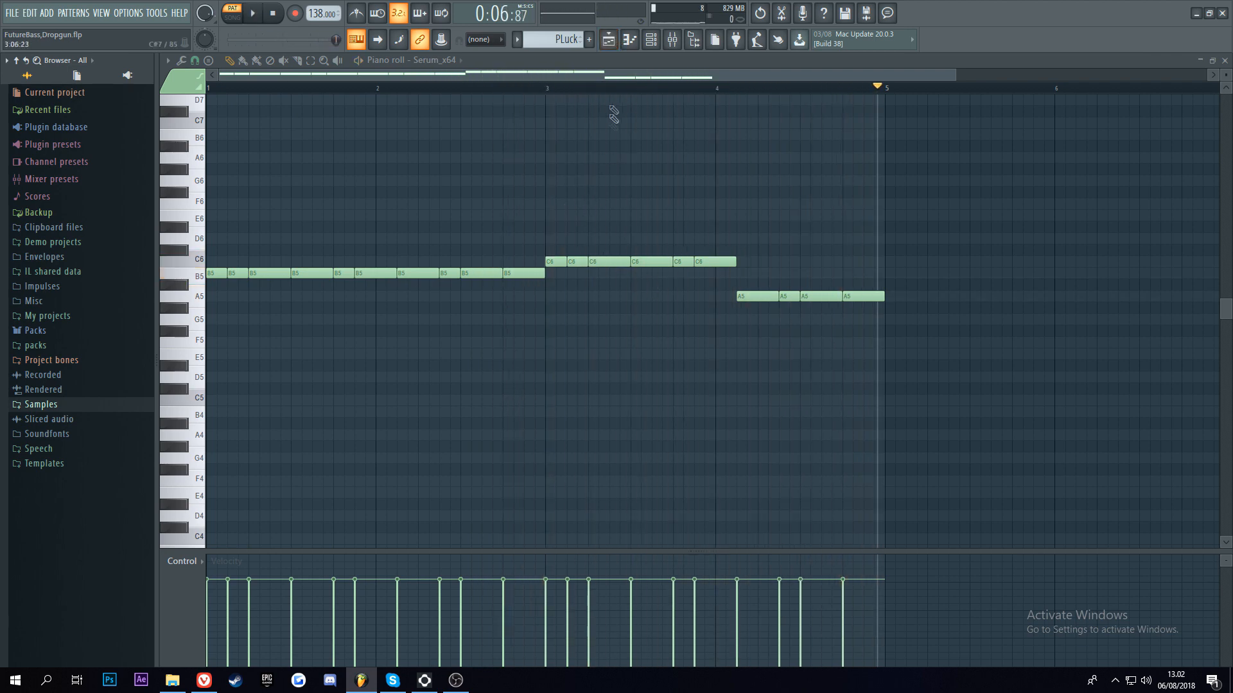
Step: Open the playlist and place the CHords sample's settings window clear of the start of the arrangement
click(616, 43)
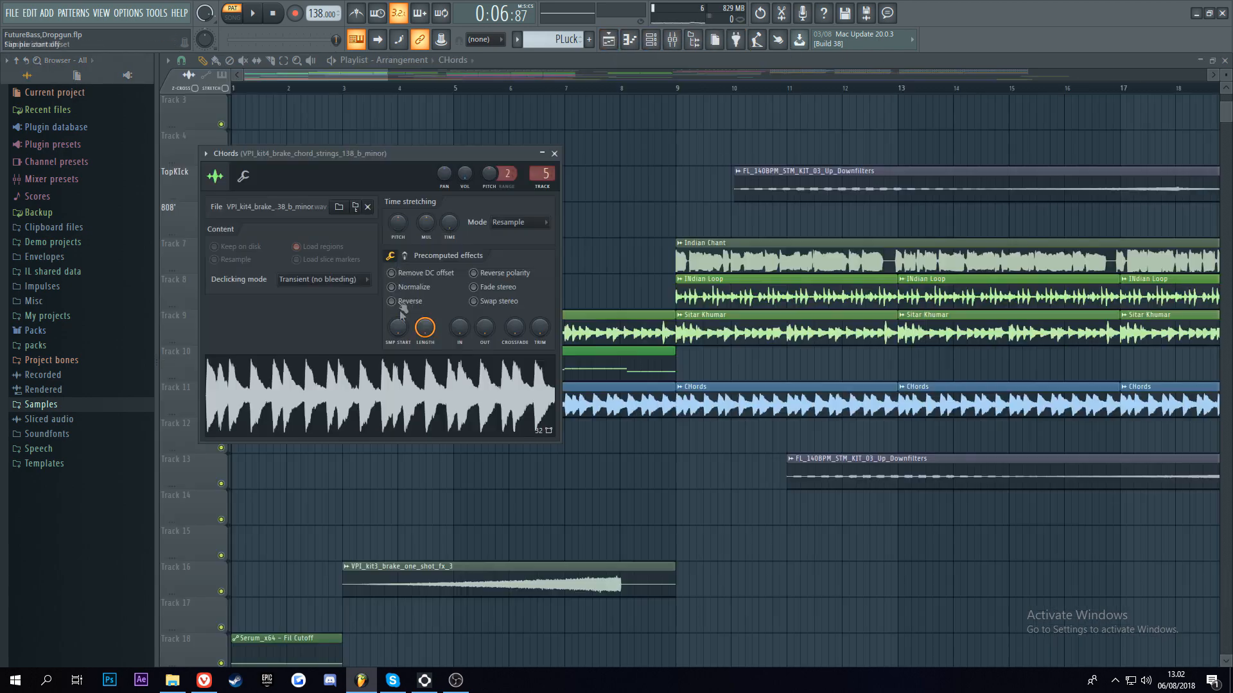
drag(358, 155, 593, 173)
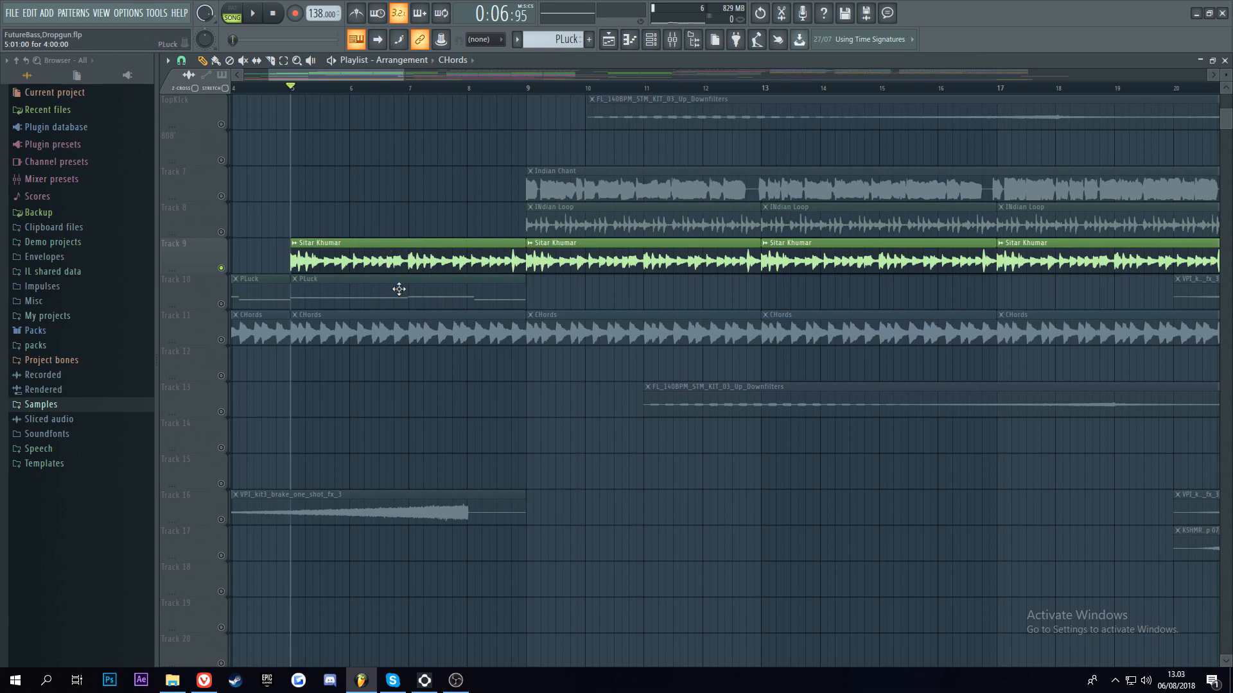
Step: Enable the Free Filter frequency automation on Track 21 and play it together with the soloed Sitar Khumar clips
scroll(399, 289, down, 6)
click(228, 488)
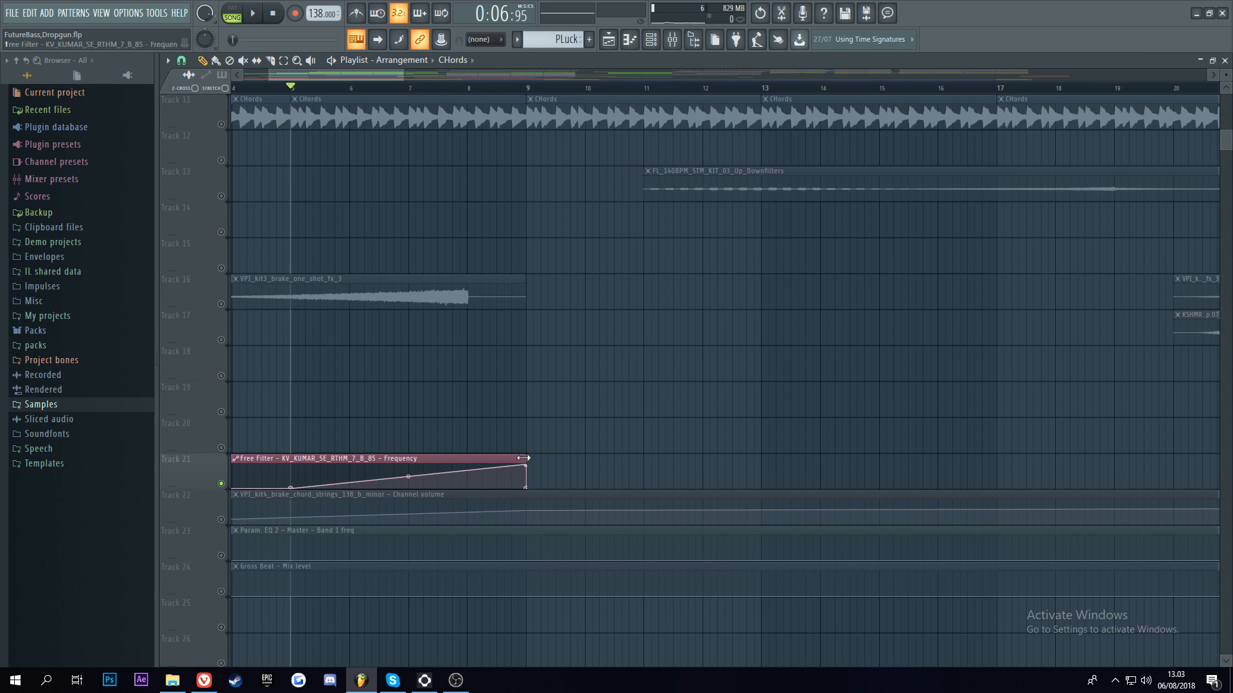
key(space)
scroll(581, 409, up, 4)
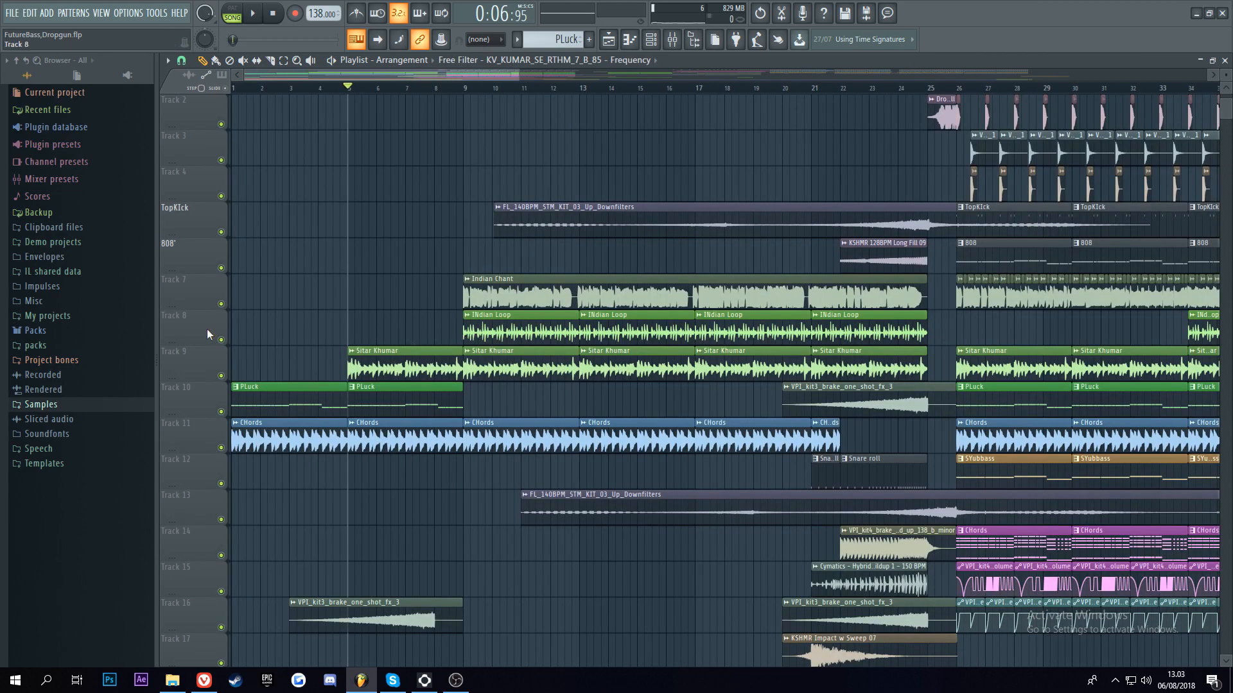
Step: Solo the INdian Loop track, set the playhead to bar 9, and inspect the loop's sample settings
right_click(221, 340)
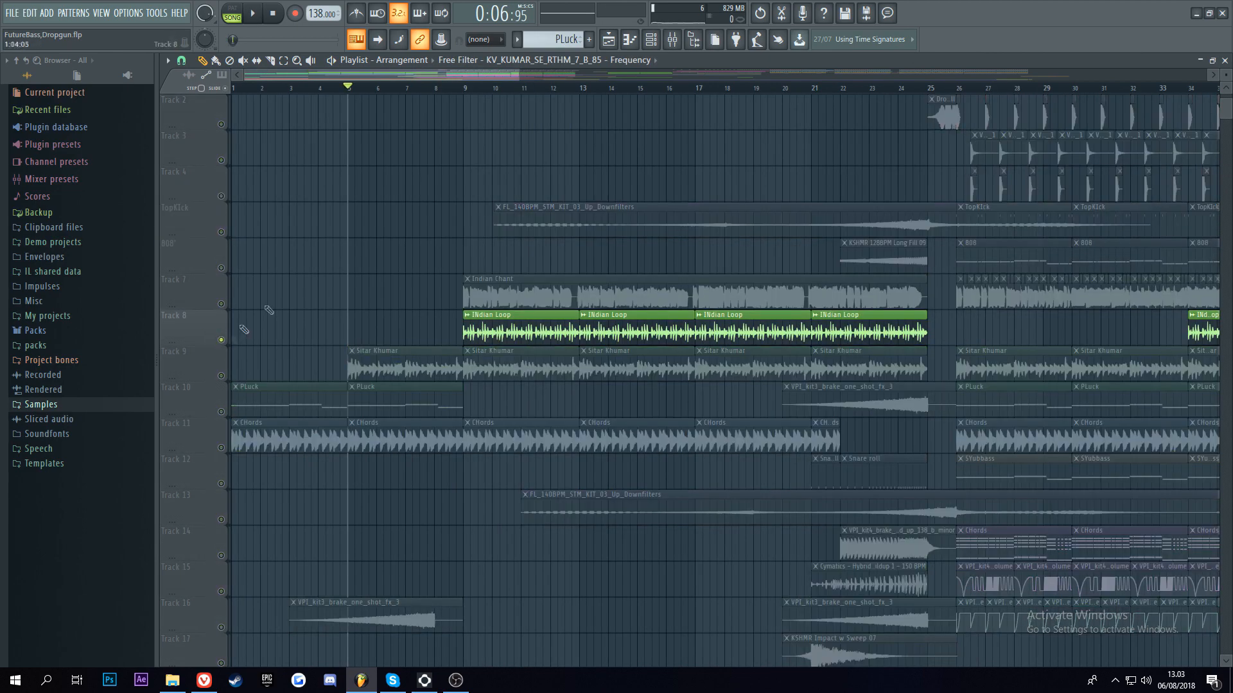
click(469, 88)
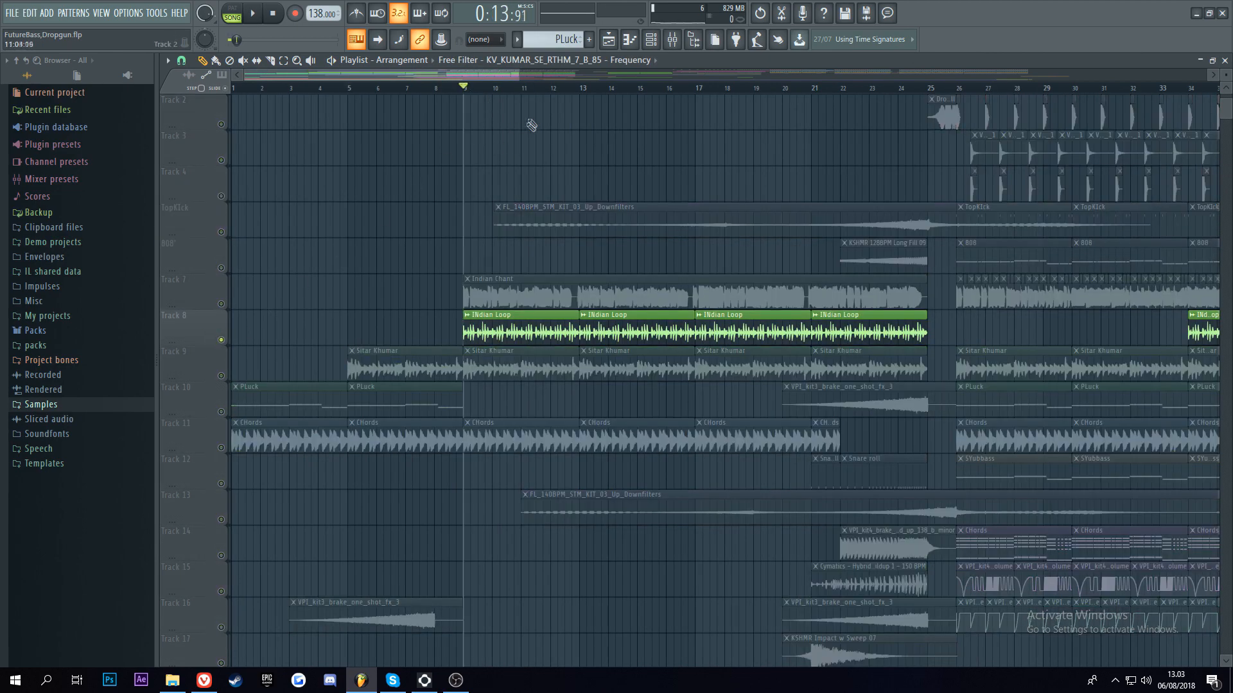
drag(518, 75, 466, 75)
double_click(407, 333)
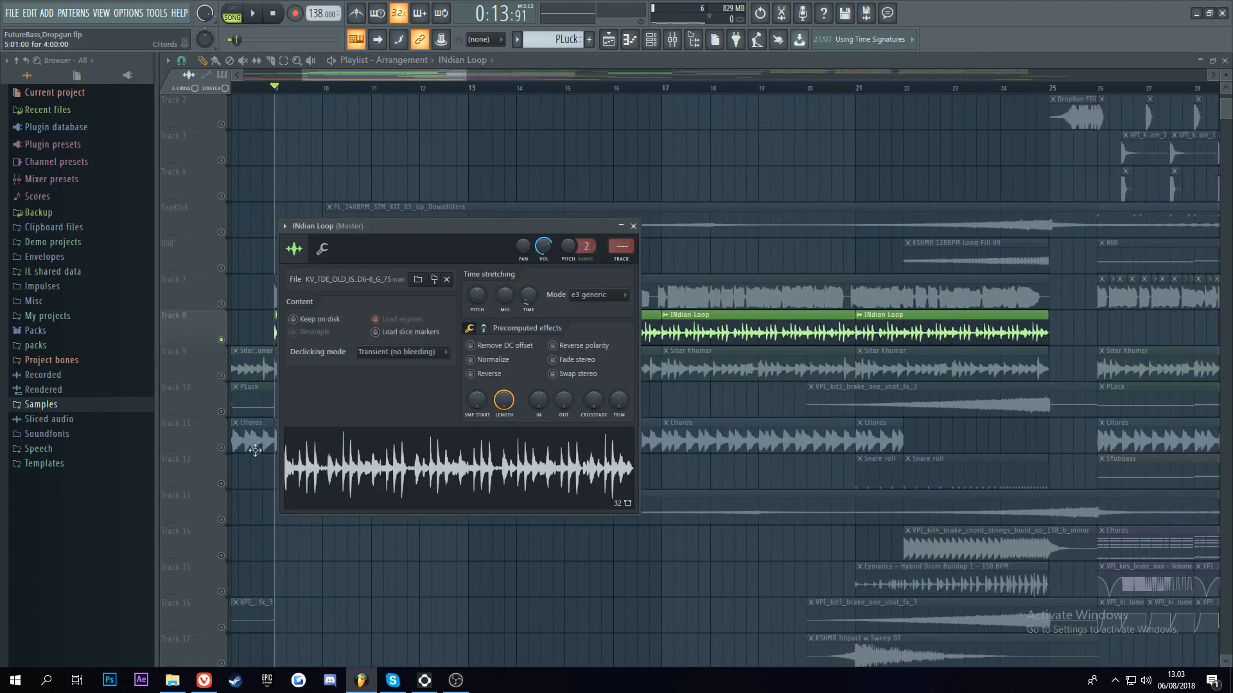
click(633, 226)
key(space)
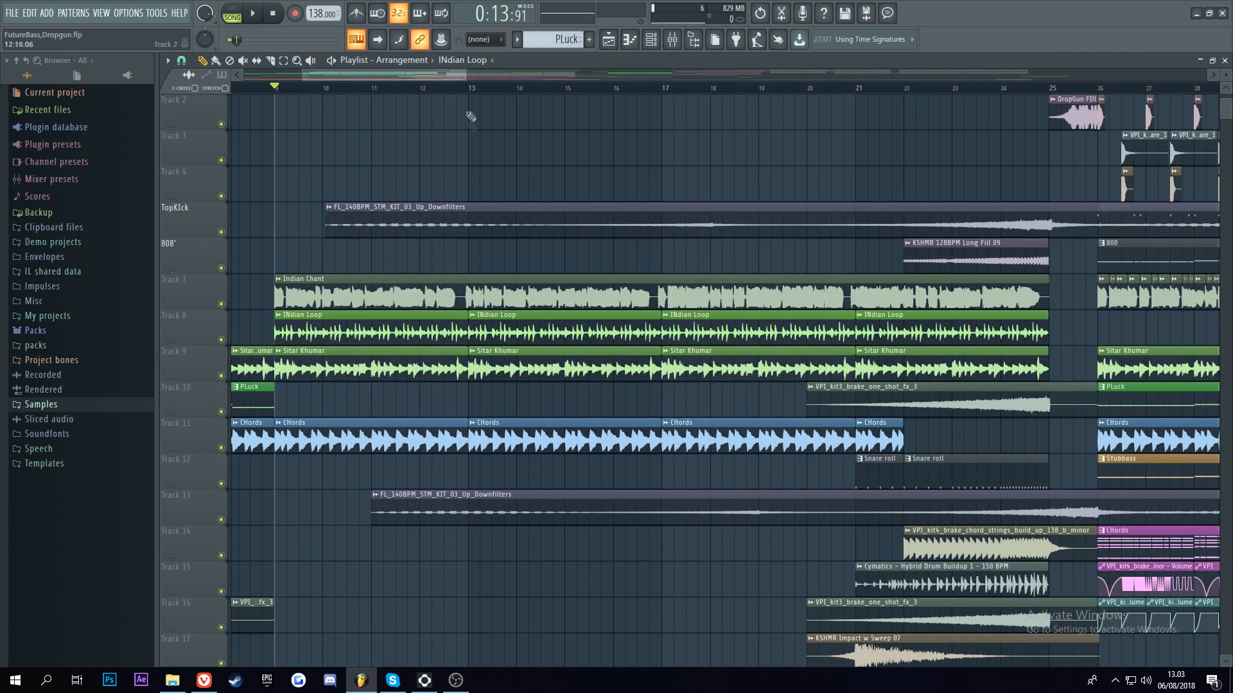
Step: Examine the layered risers, snare rolls and fills of the build-up leading to the drop at bar 26
scroll(493, 92, down, 3)
scroll(504, 287, down, 4)
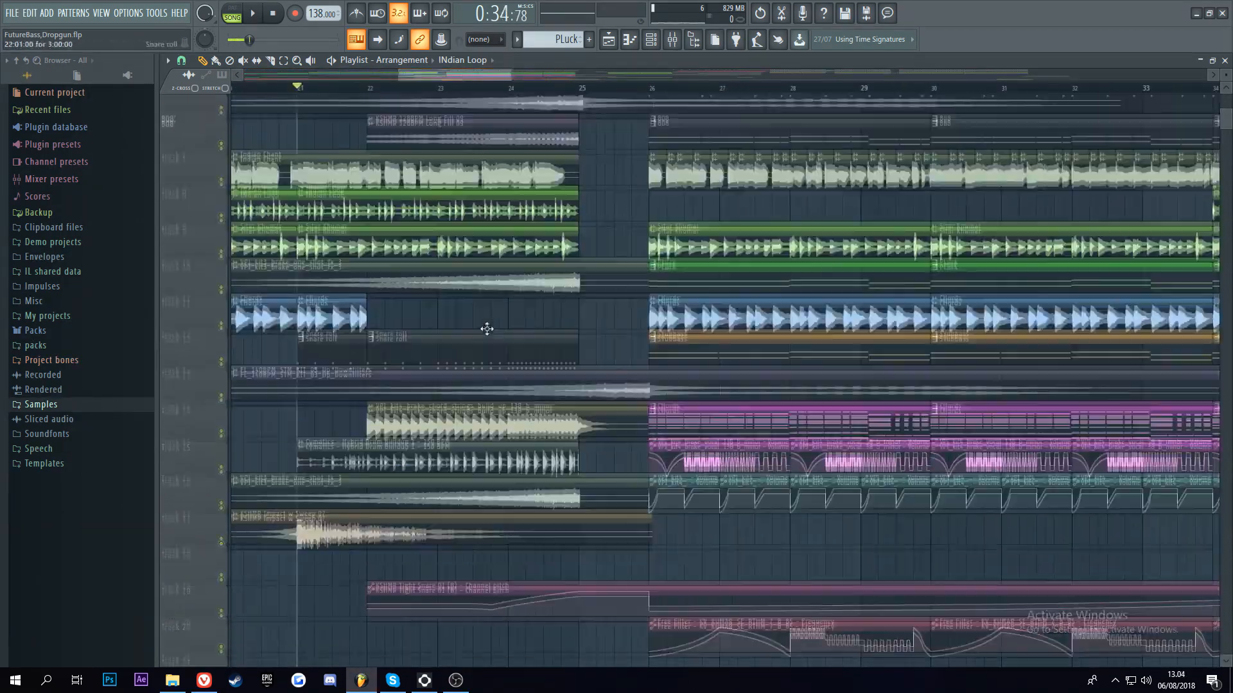
scroll(487, 329, up, 3)
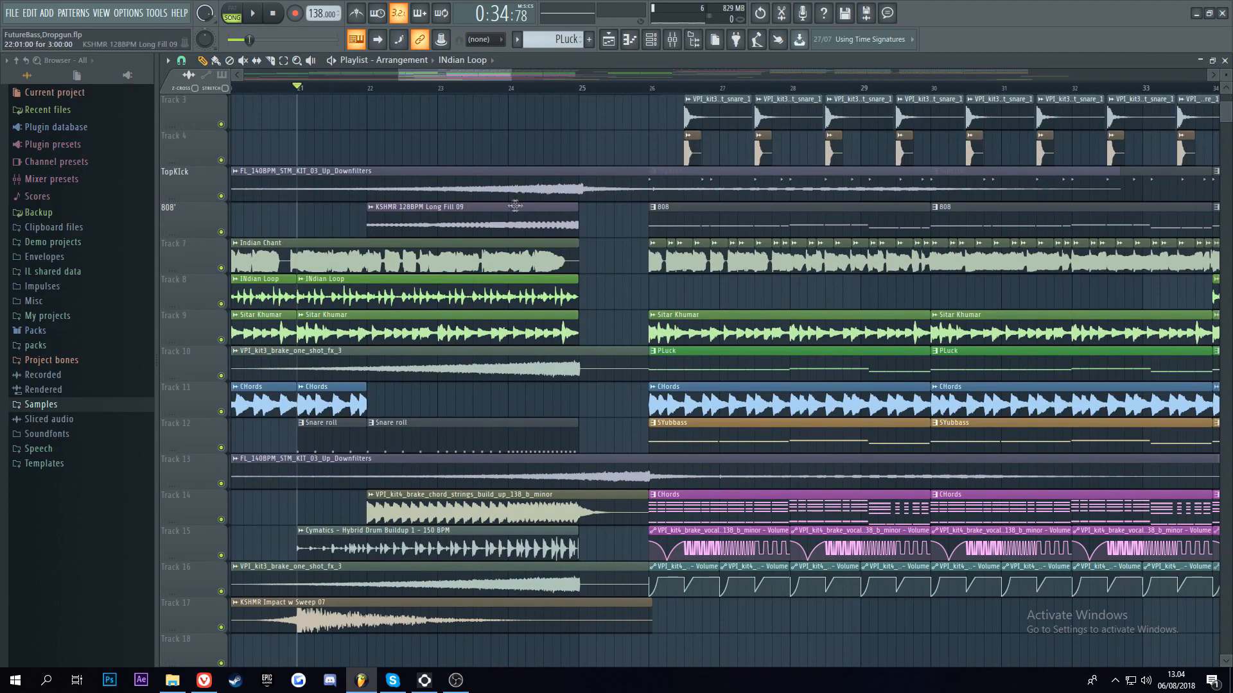
scroll(405, 203, up, 2)
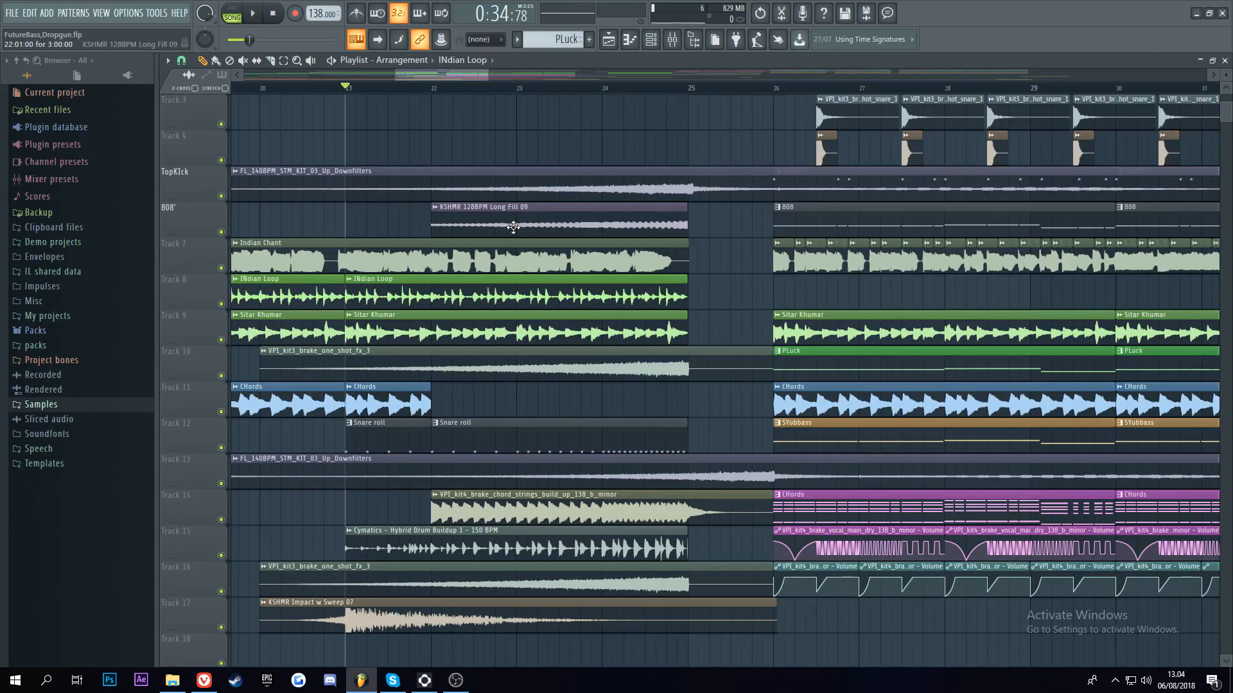
scroll(521, 224, down, 3)
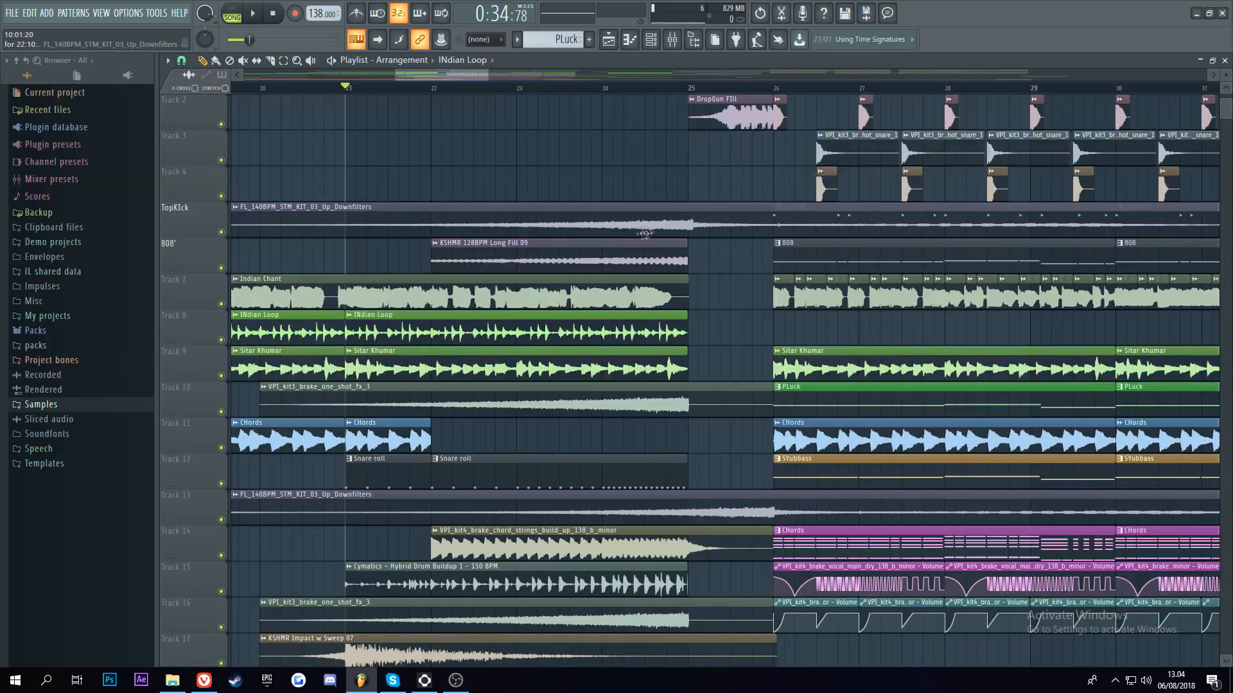
scroll(697, 95, up, 2)
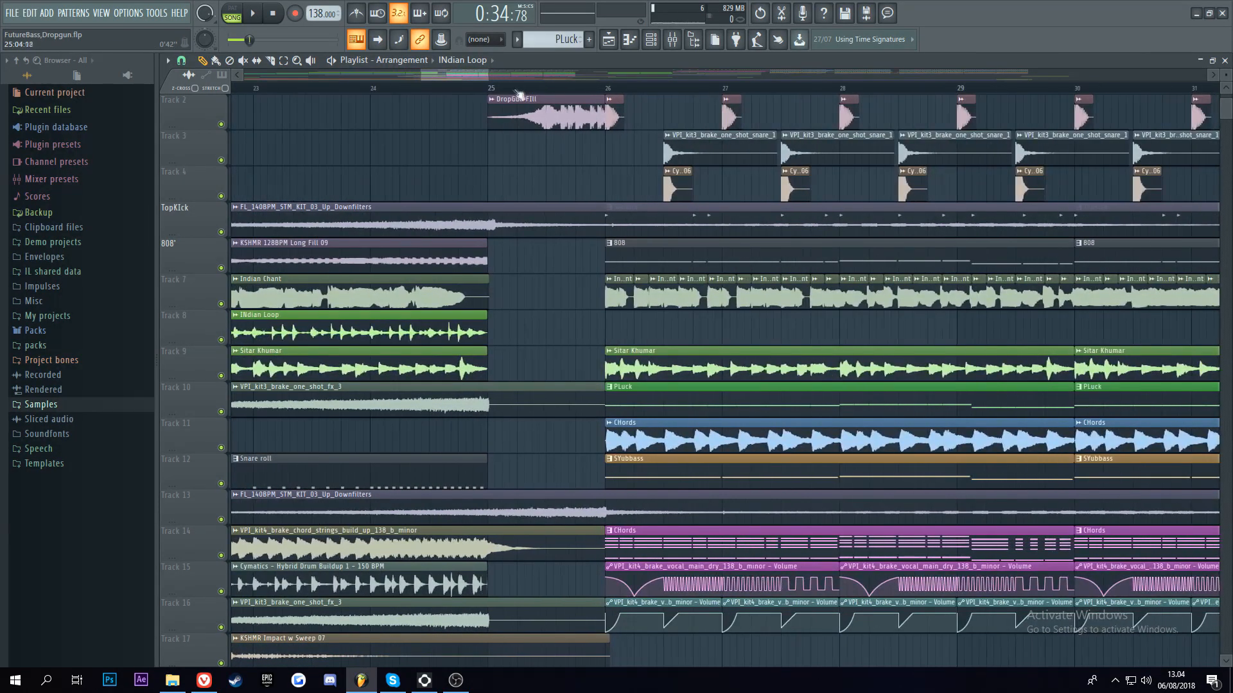
scroll(501, 99, up, 4)
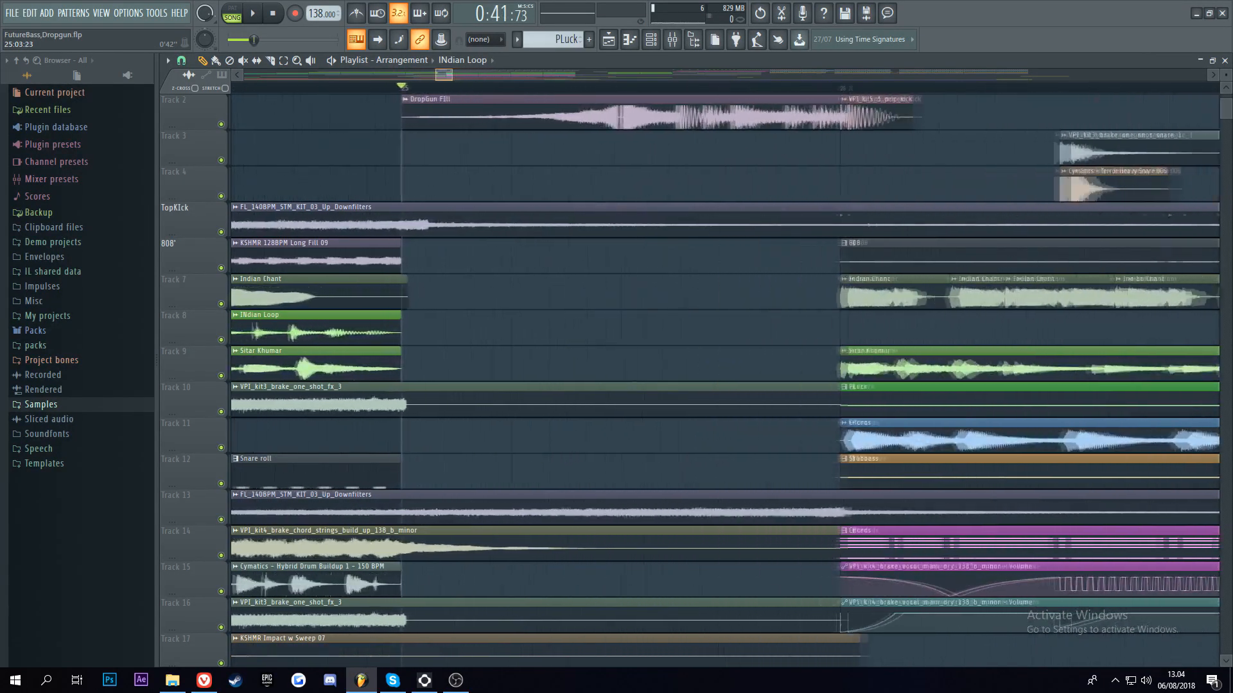
Step: Inspect the sample settings of the DropGun FIll clip at bar 25, and close them
scroll(462, 103, down, 1)
double_click(475, 103)
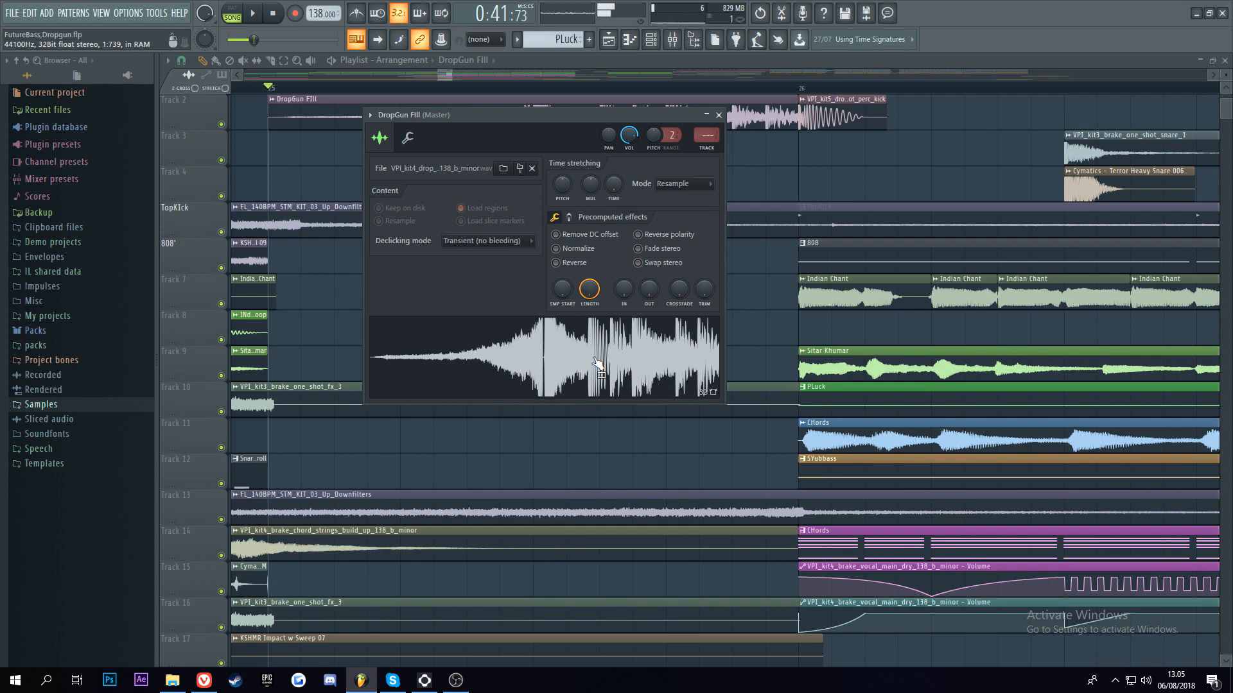
click(718, 115)
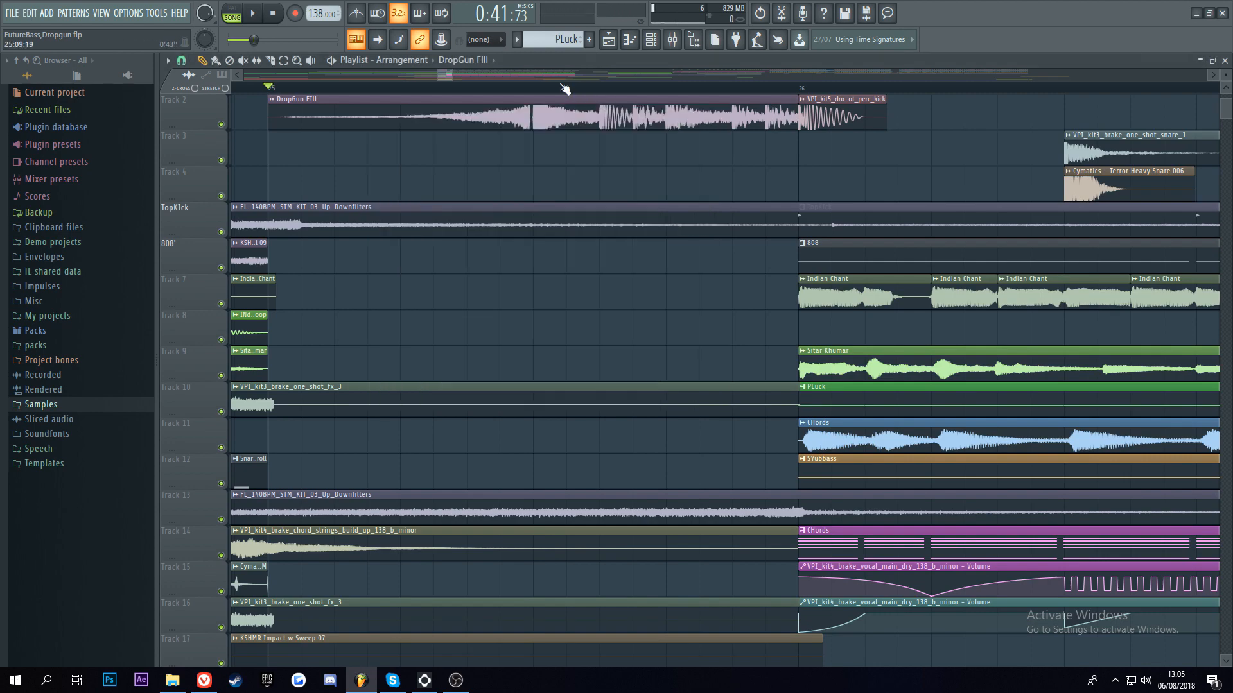
Step: Play the drop's kick and snare tracks (Tracks 2 to 4) soloed from bar 26
scroll(621, 192, down, 5)
scroll(622, 192, down, 3)
scroll(616, 194, up, 7)
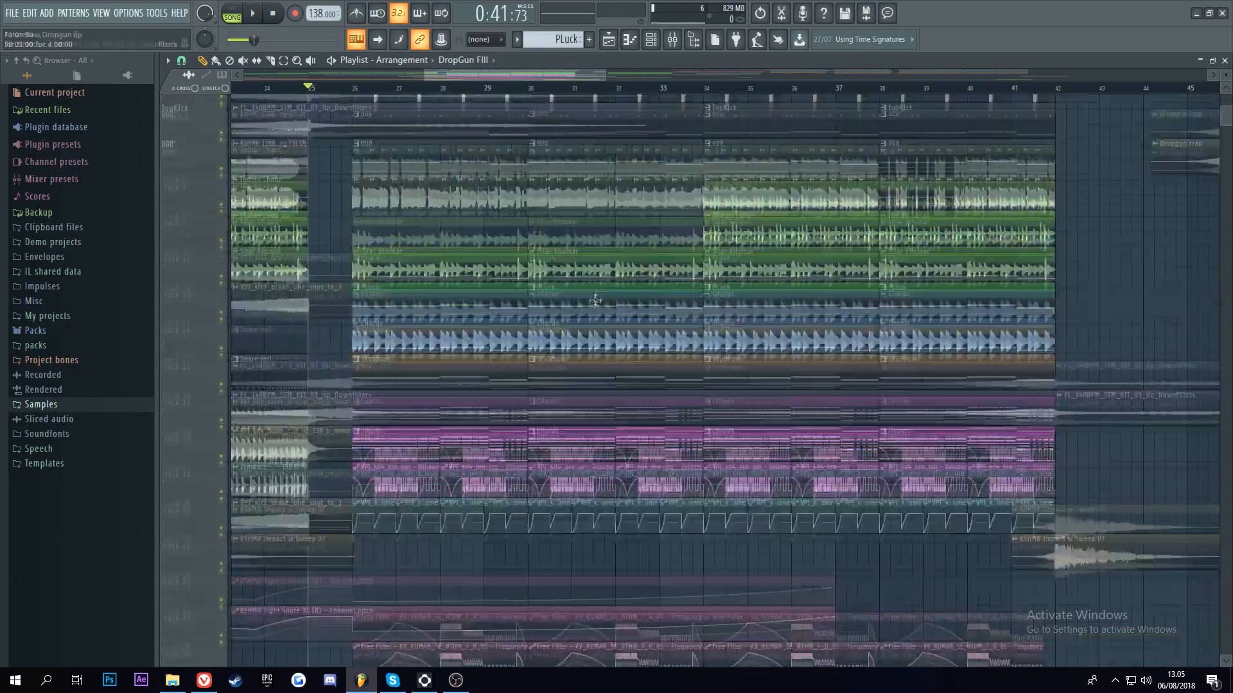
scroll(508, 115, down, 4)
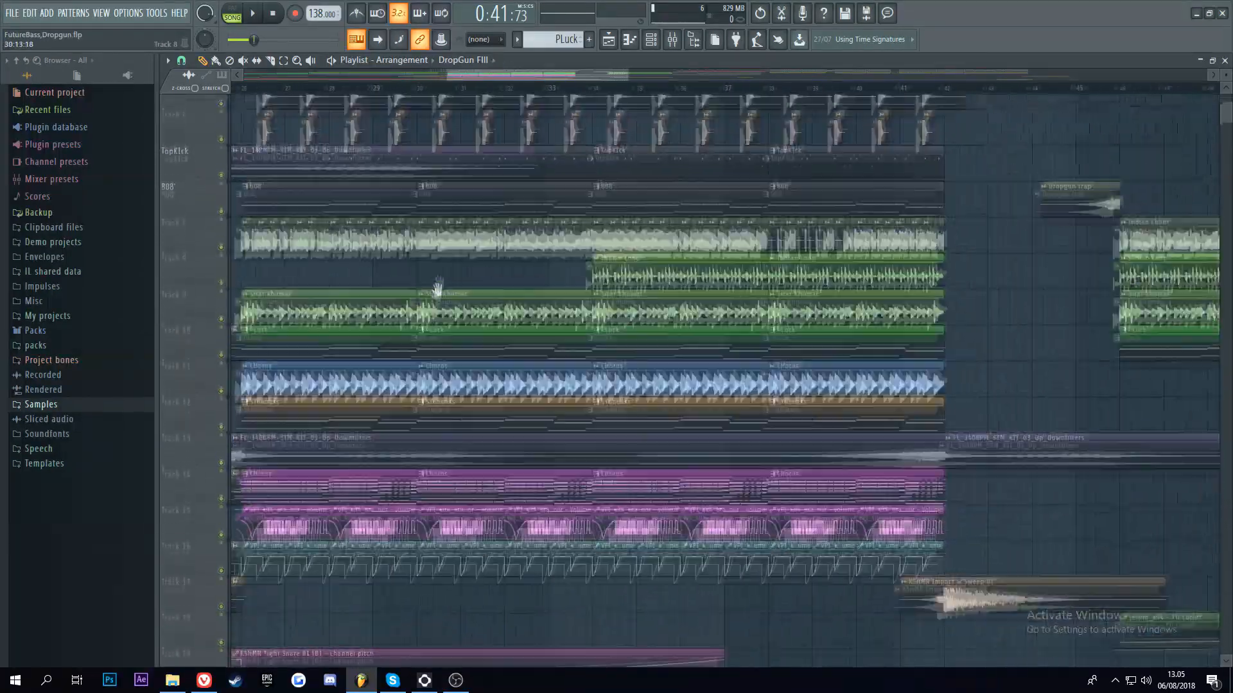
drag(438, 287, 534, 425)
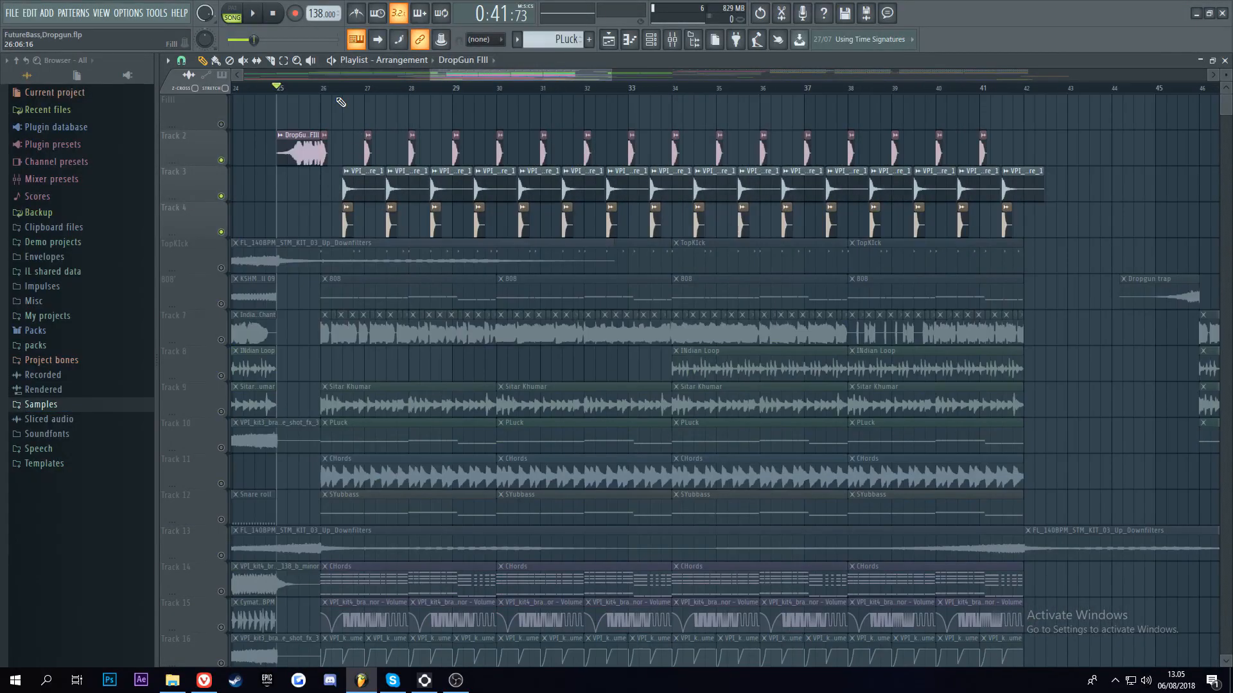
click(331, 88)
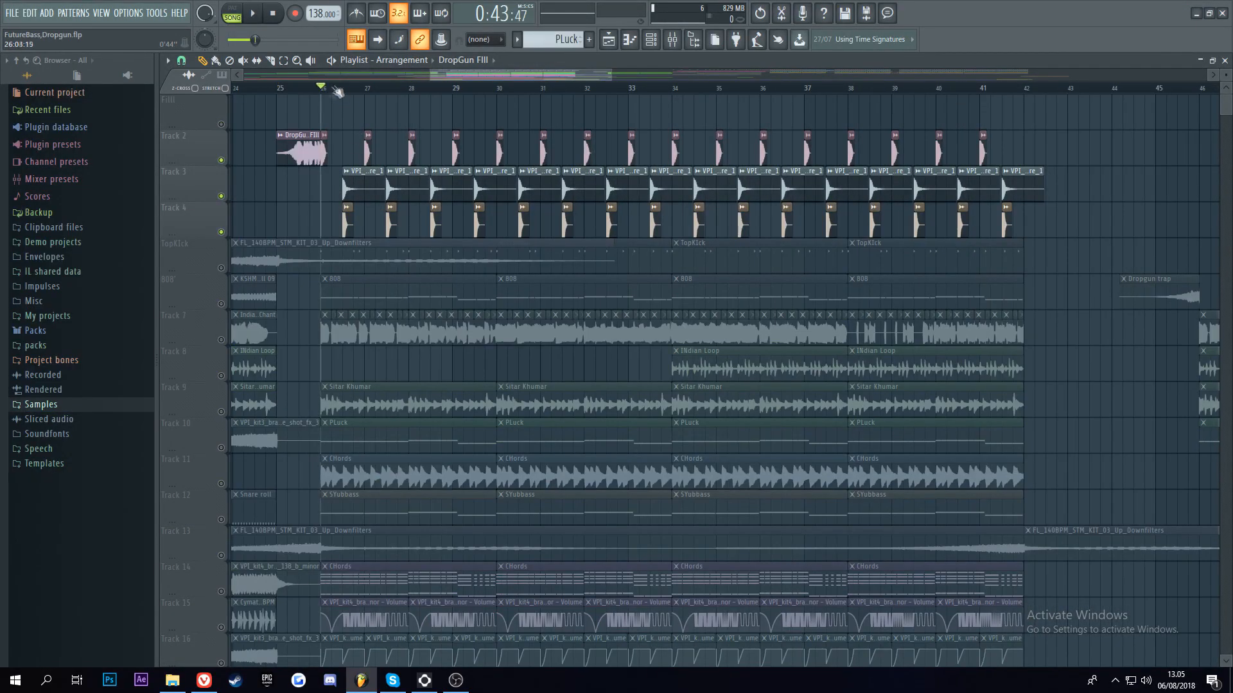
scroll(339, 90, up, 6)
scroll(347, 88, down, 8)
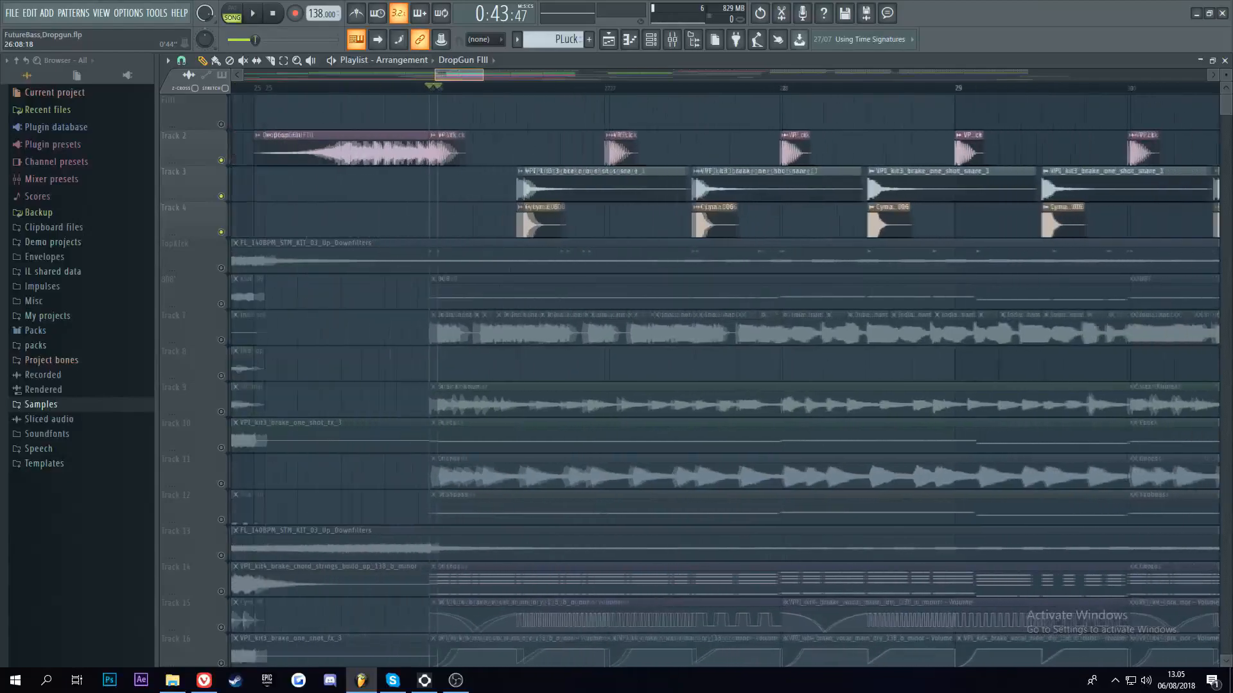
key(space)
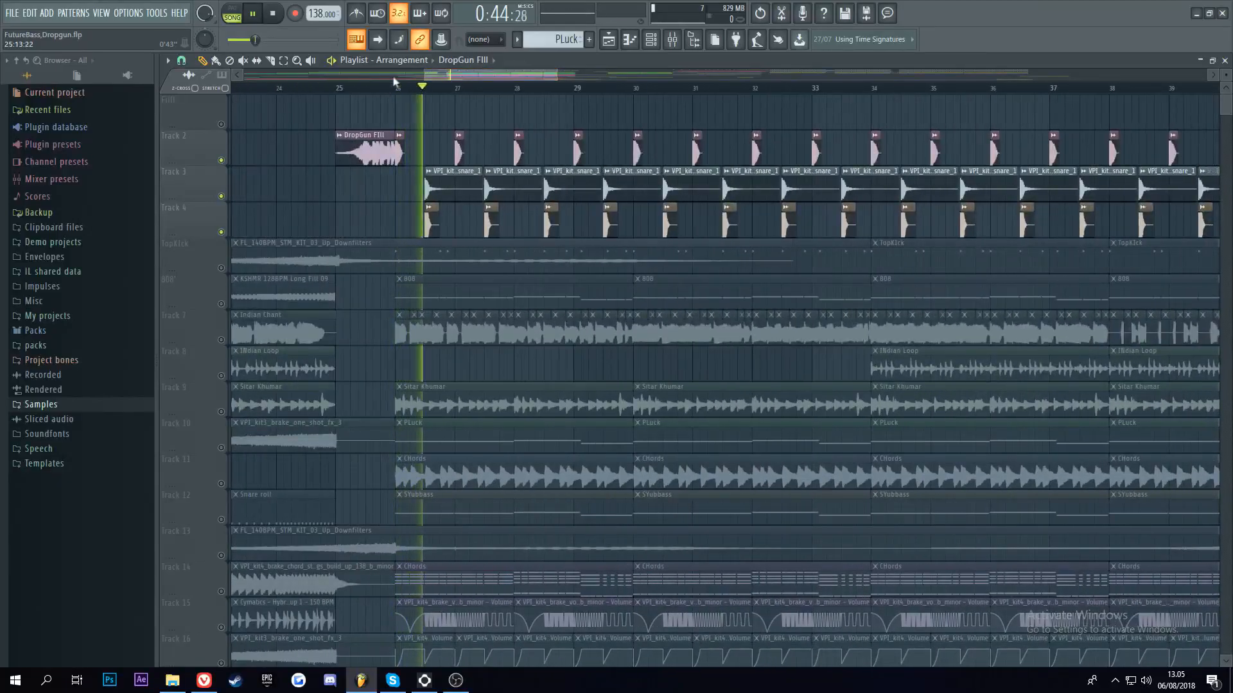
scroll(347, 88, down, 3)
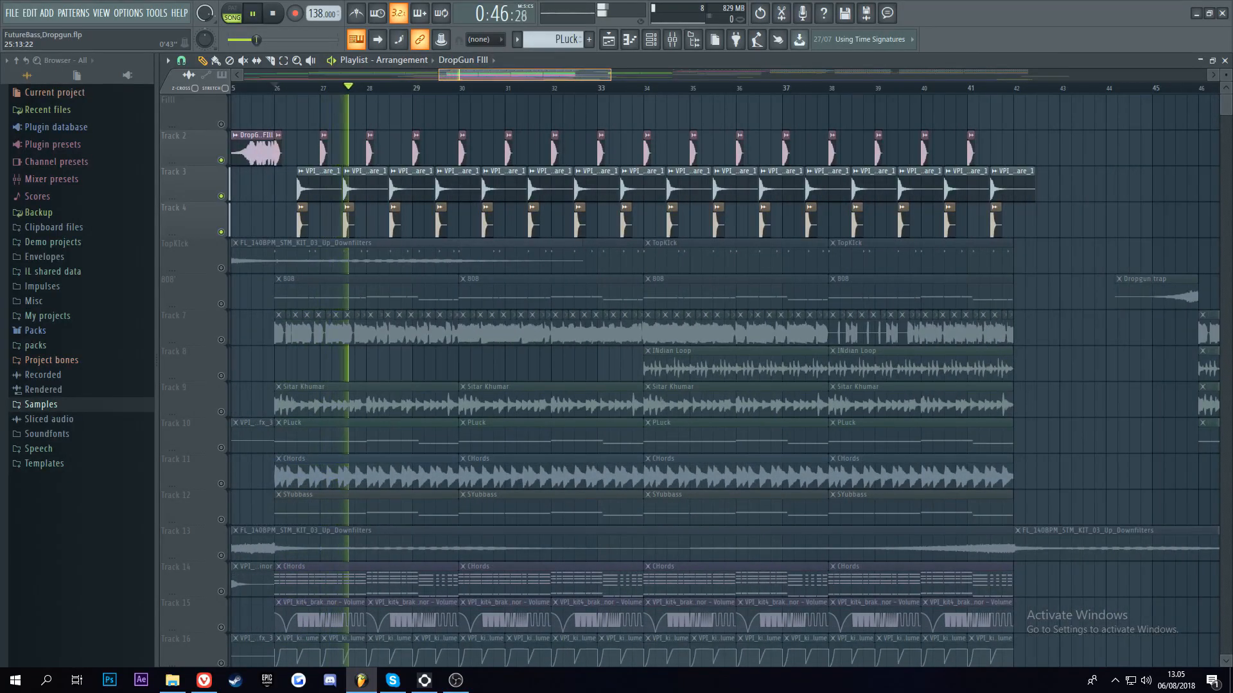
key(space)
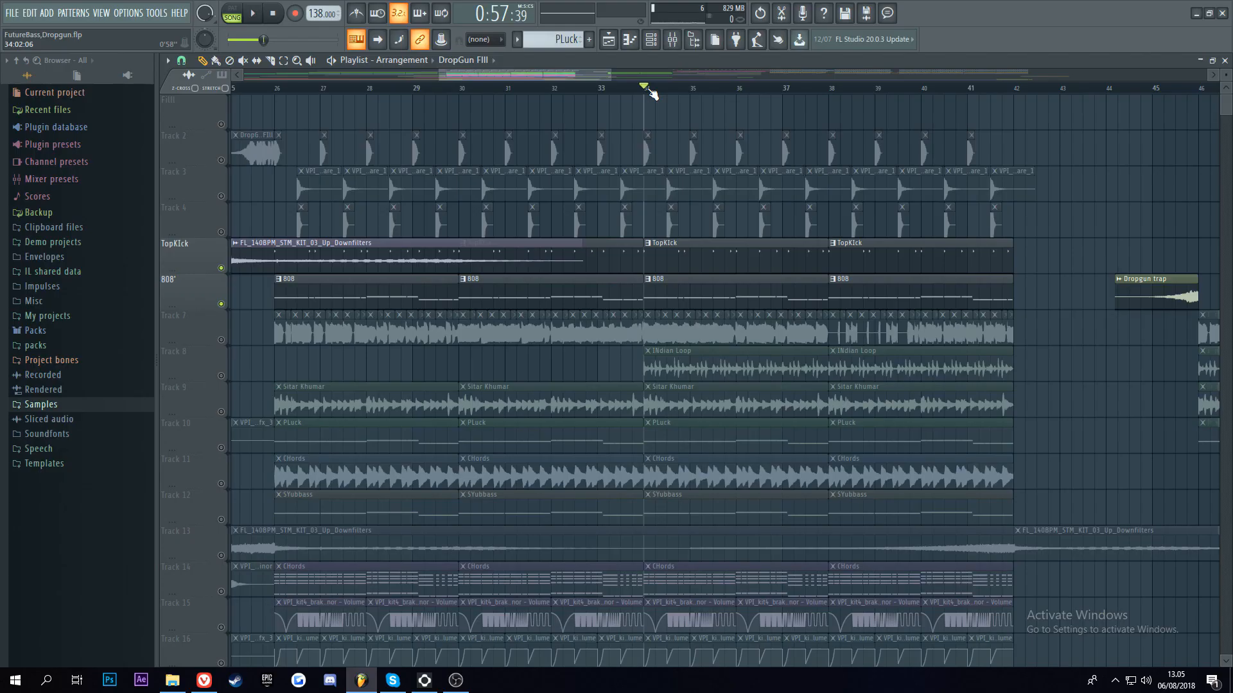
Step: Play the soloed TopKIck and 808 tracks from bar 34
key(space)
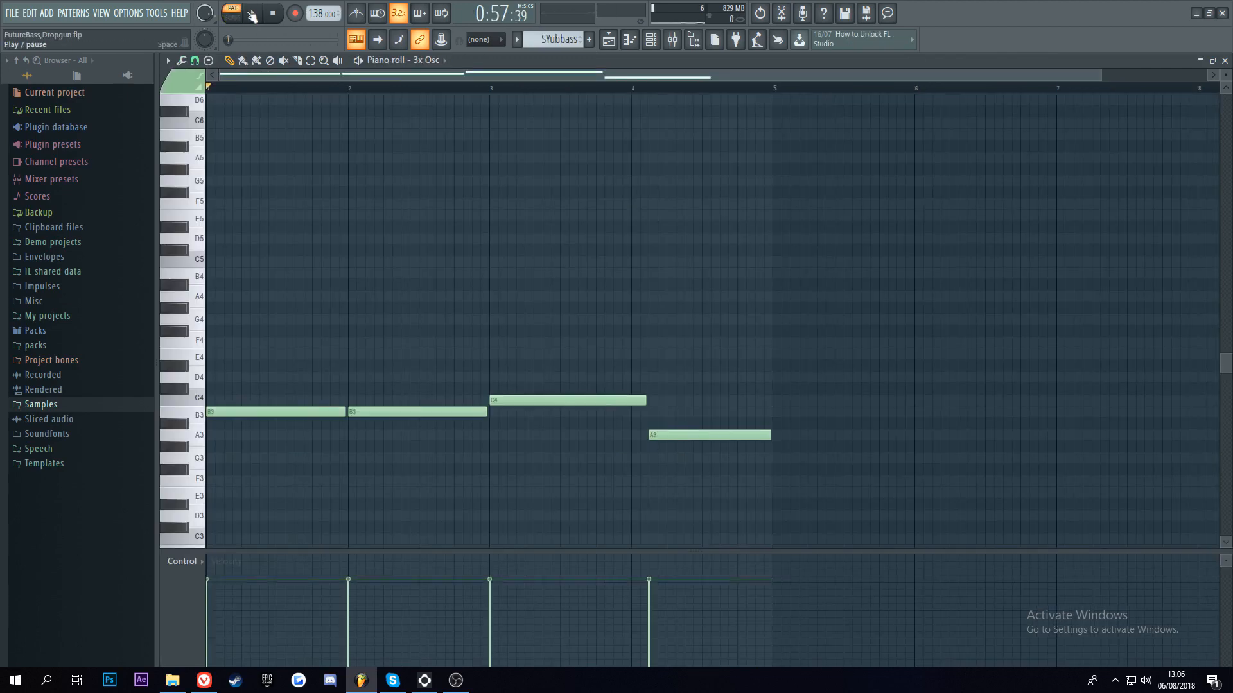
click(251, 14)
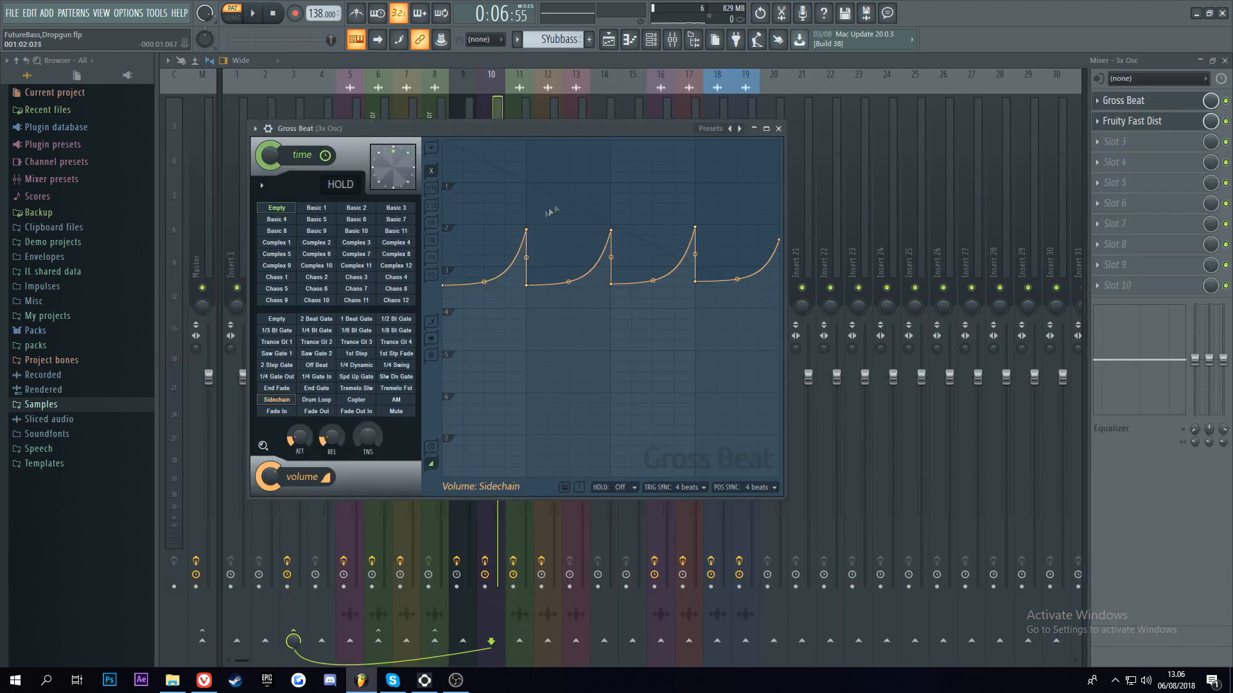
Step: Check Fruity Fast Dist on the 3x Osc mixer track, and open the CHords pattern's Serum_x64 #2 notes in the piano roll
click(1128, 163)
key(Escape)
click(1124, 121)
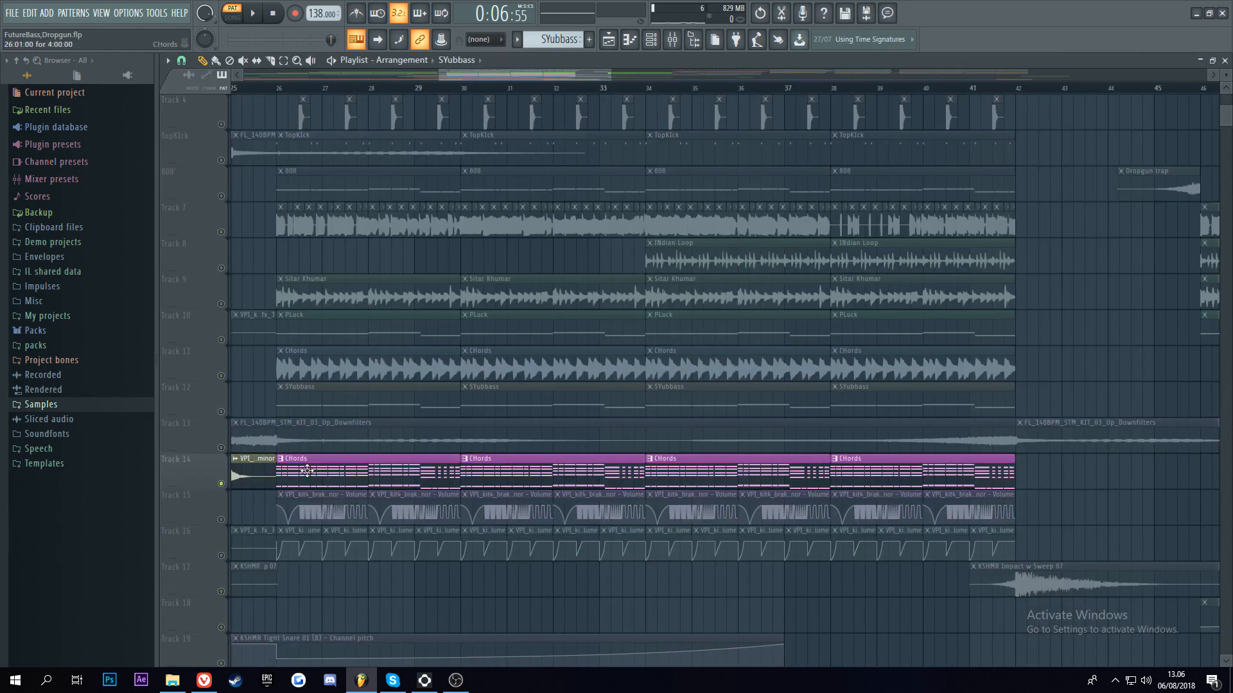
double_click(308, 471)
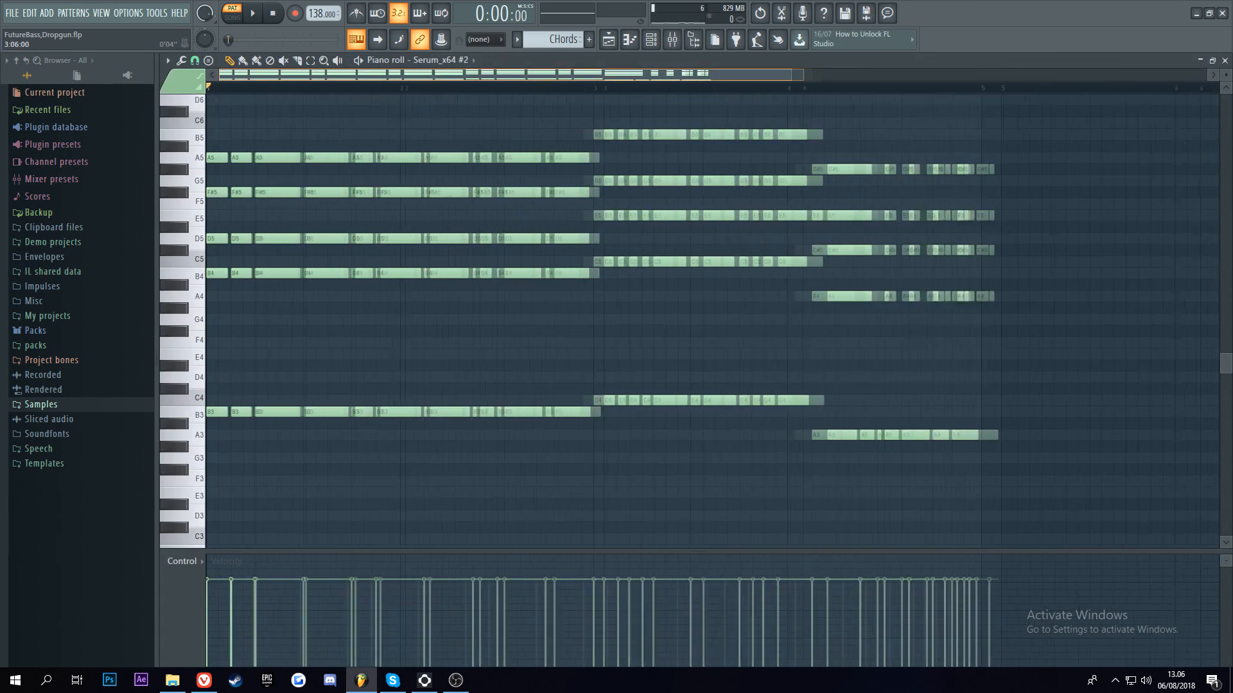
Step: Play the CHords pattern's Serum_x64 #2 notes in the piano roll, through to the short repeated chords in bar 4
drag(467, 77, 472, 85)
scroll(475, 90, up, 2)
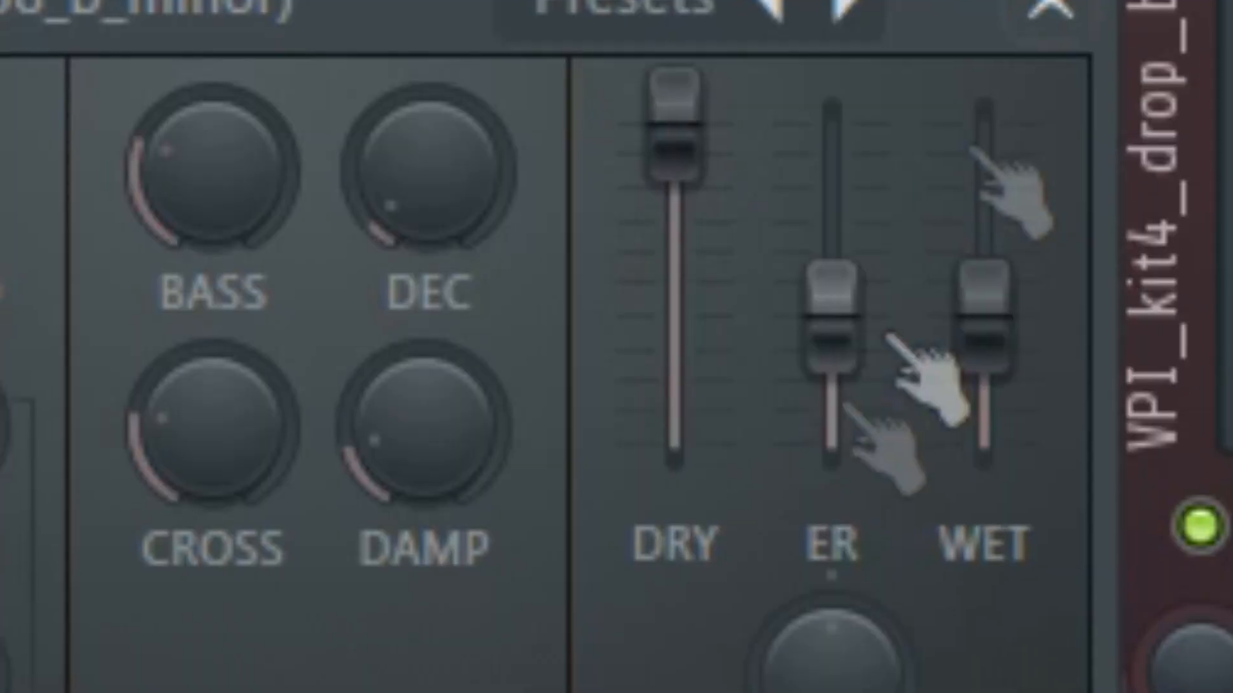
drag(833, 321, 833, 125)
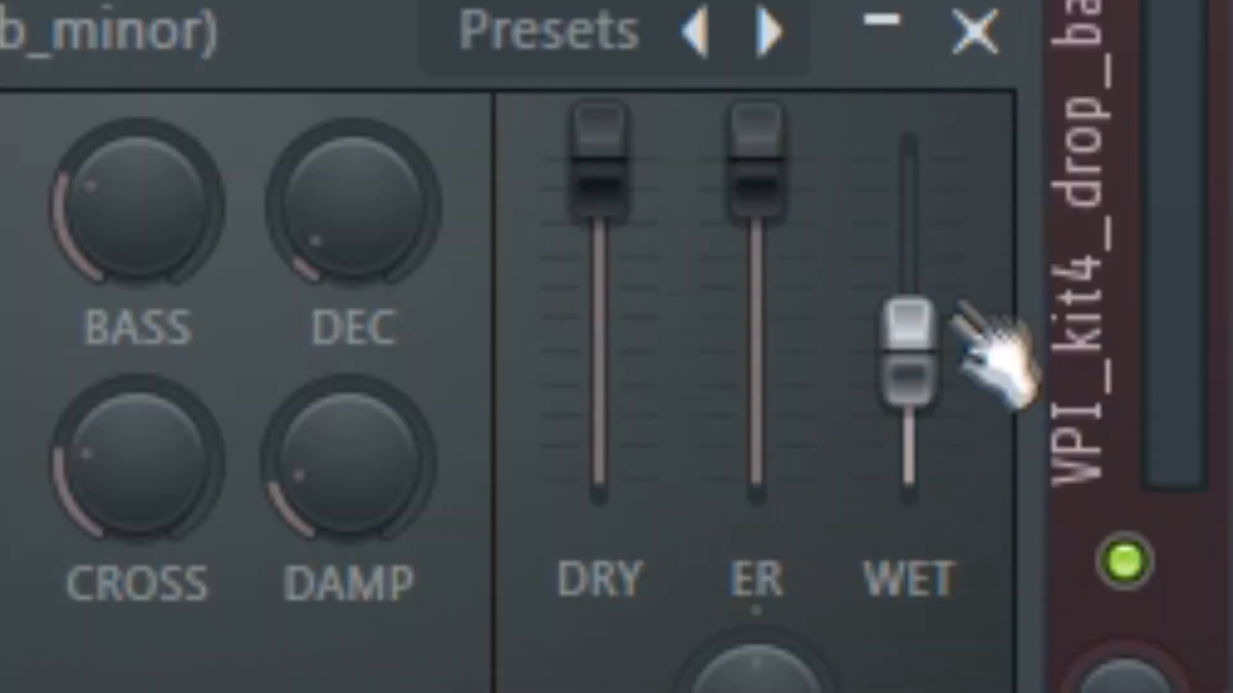
drag(984, 314, 984, 122)
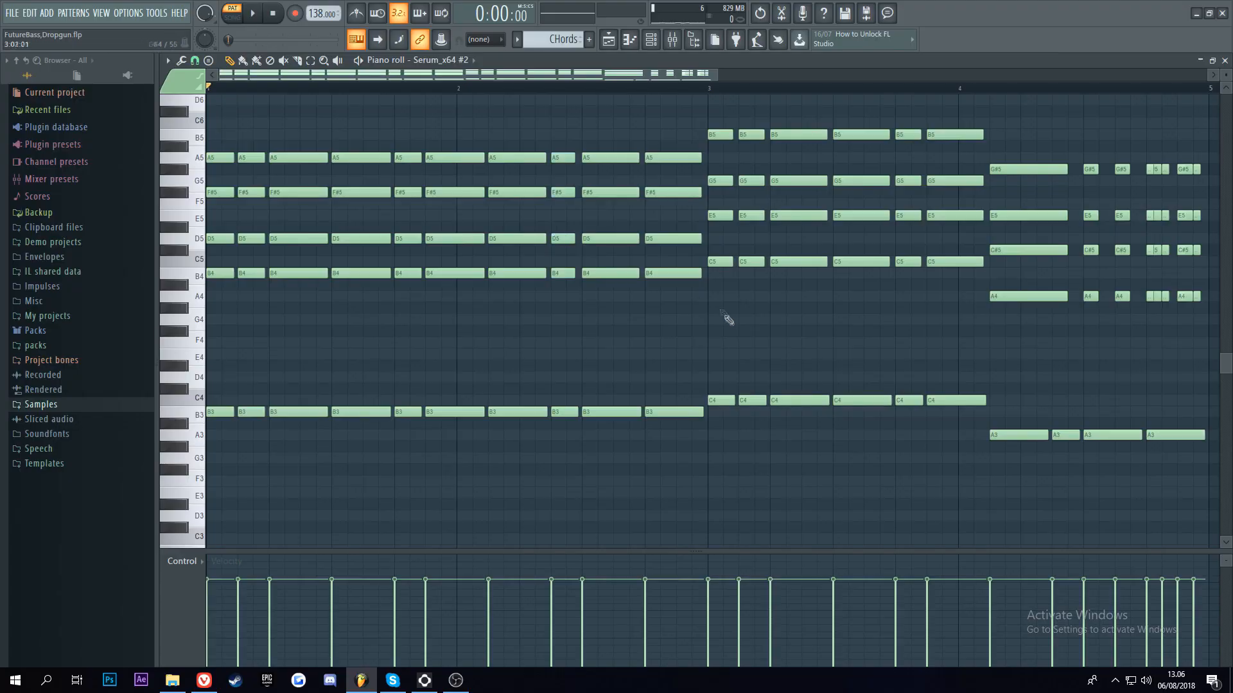
key(space)
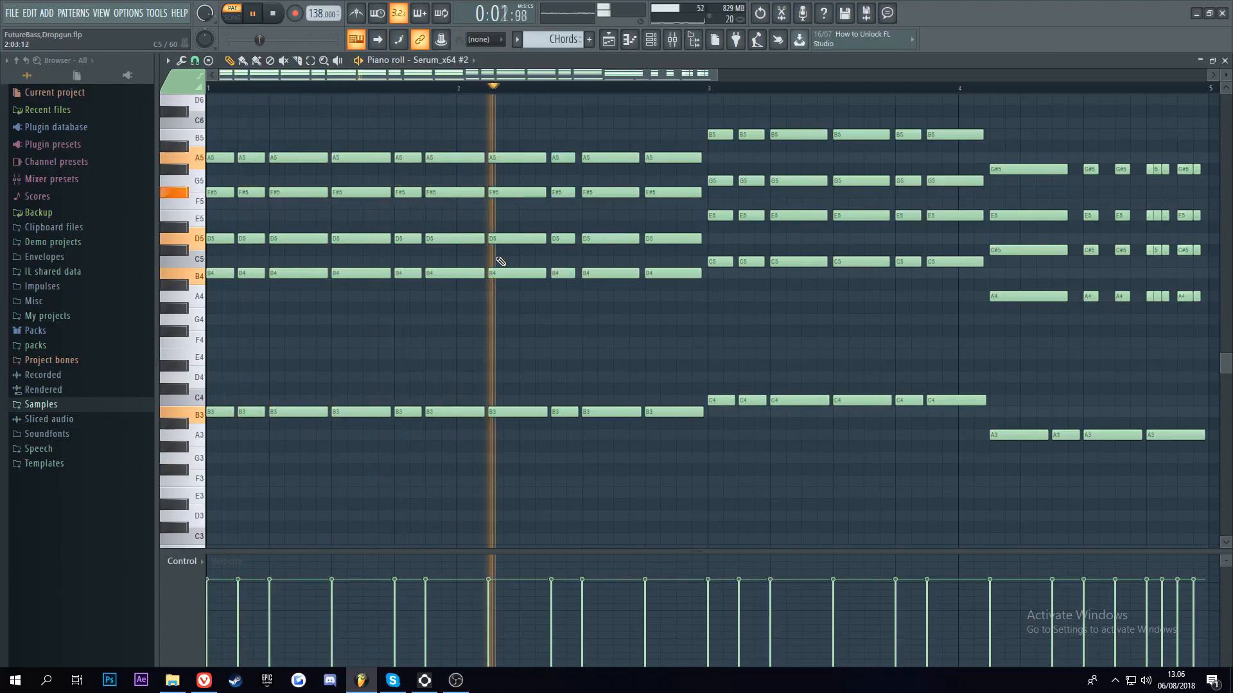
scroll(461, 76, down, 3)
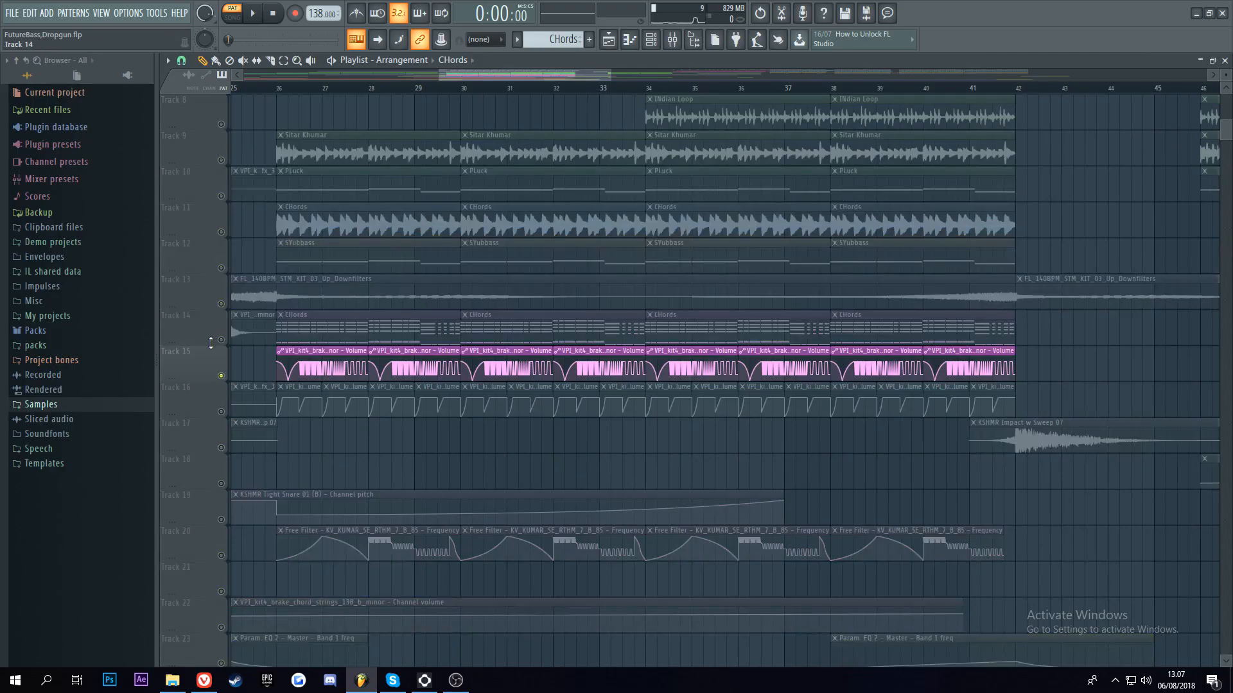
click(222, 340)
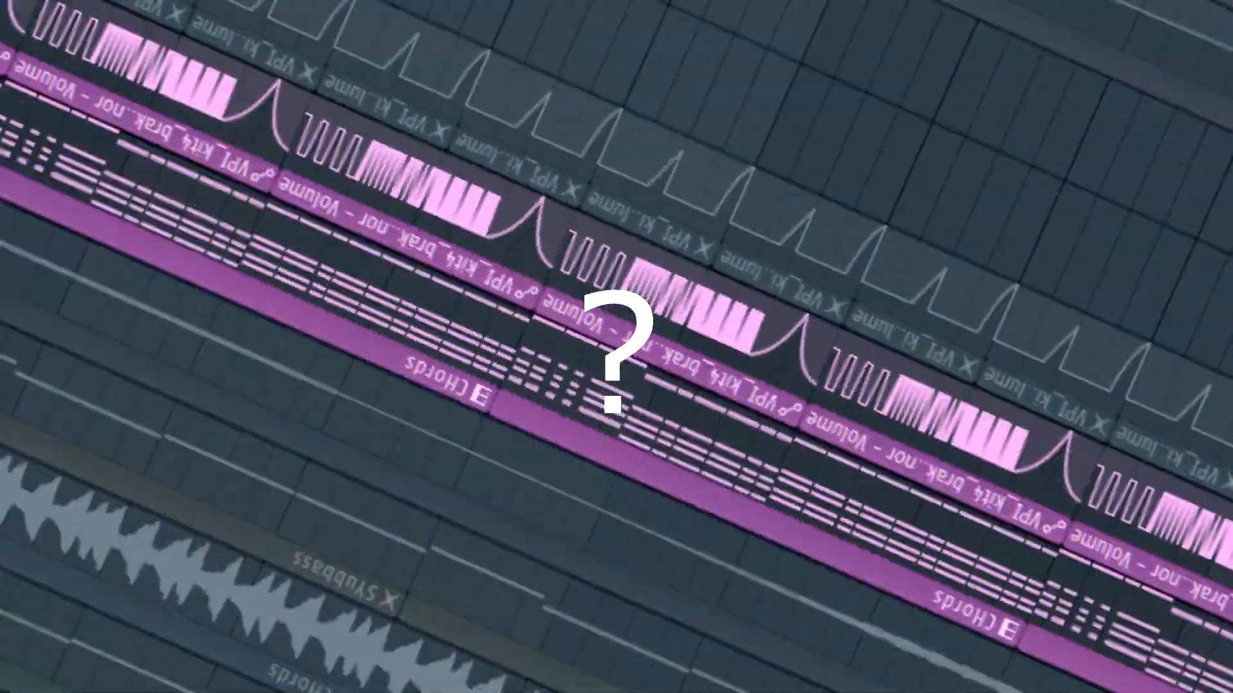
key(space)
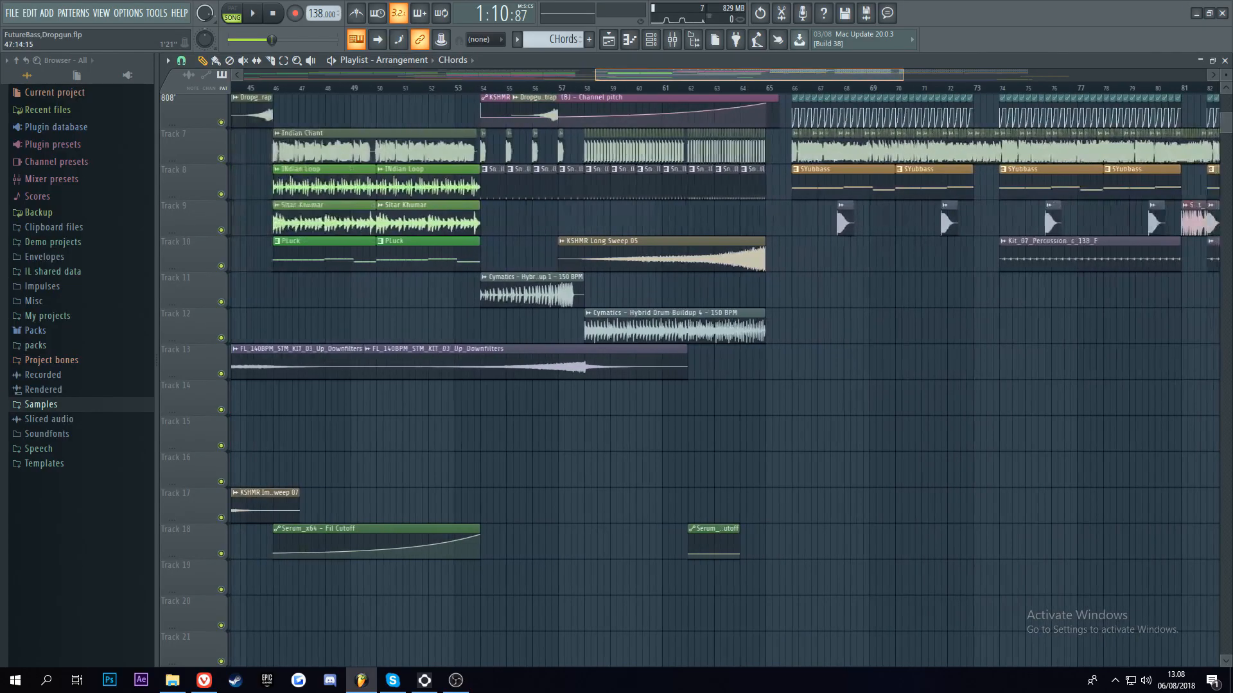
Step: Examine the build-up from bar 54 to 65, with its snare rolls, drum build-ups, long sweep and channel pitch automations
scroll(532, 109, down, 2)
scroll(532, 109, up, 1)
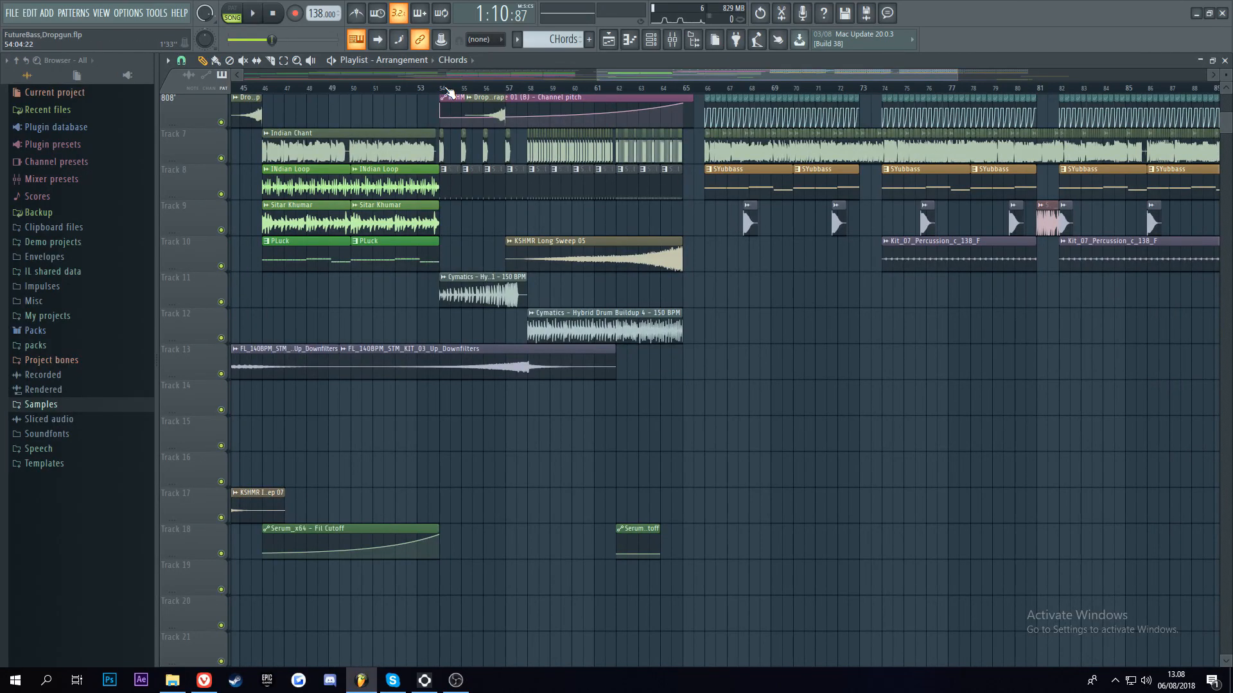
scroll(459, 88, up, 4)
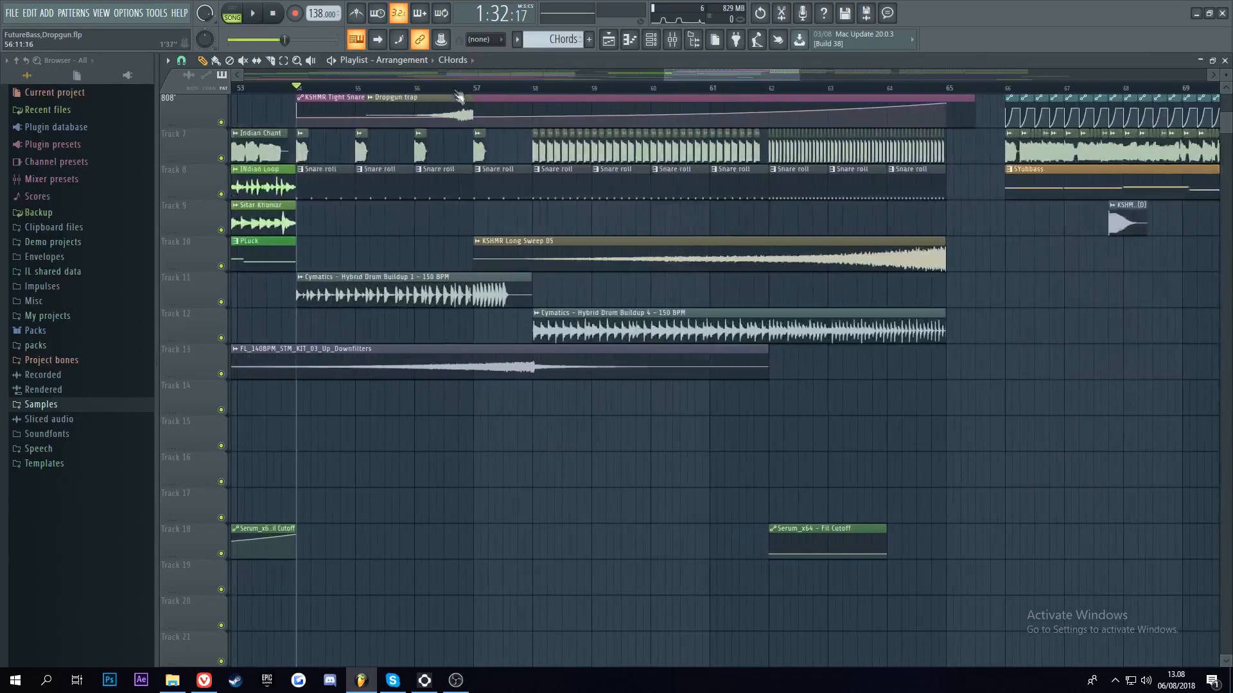
drag(299, 92, 305, 188)
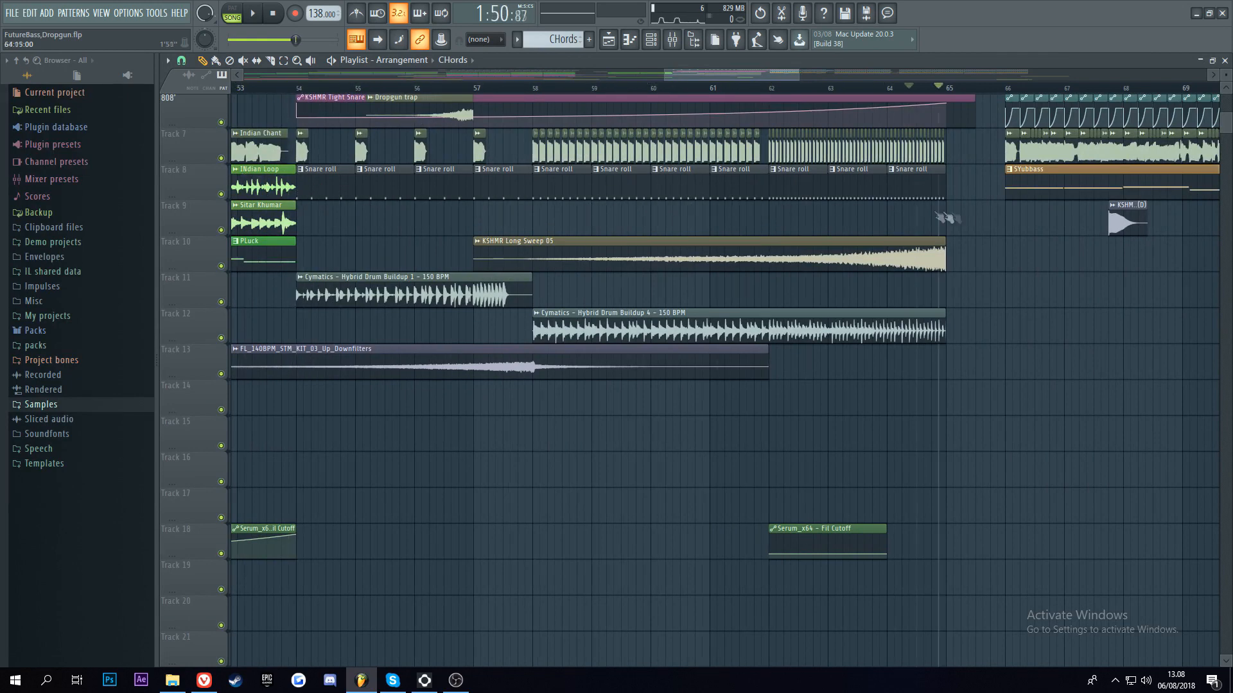
scroll(305, 98, up, 5)
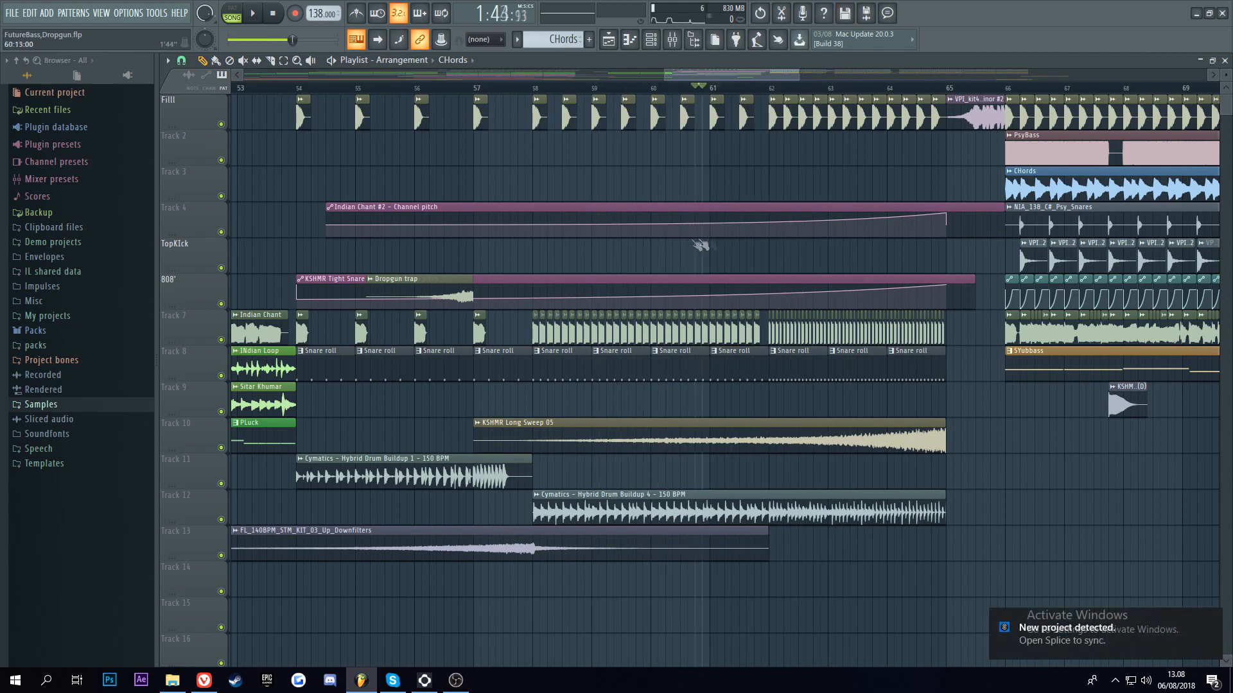
Step: Inspect the sample settings of the drop fill snare clip at bar 65, and open Gross Beat on its mixer track
drag(713, 75, 782, 75)
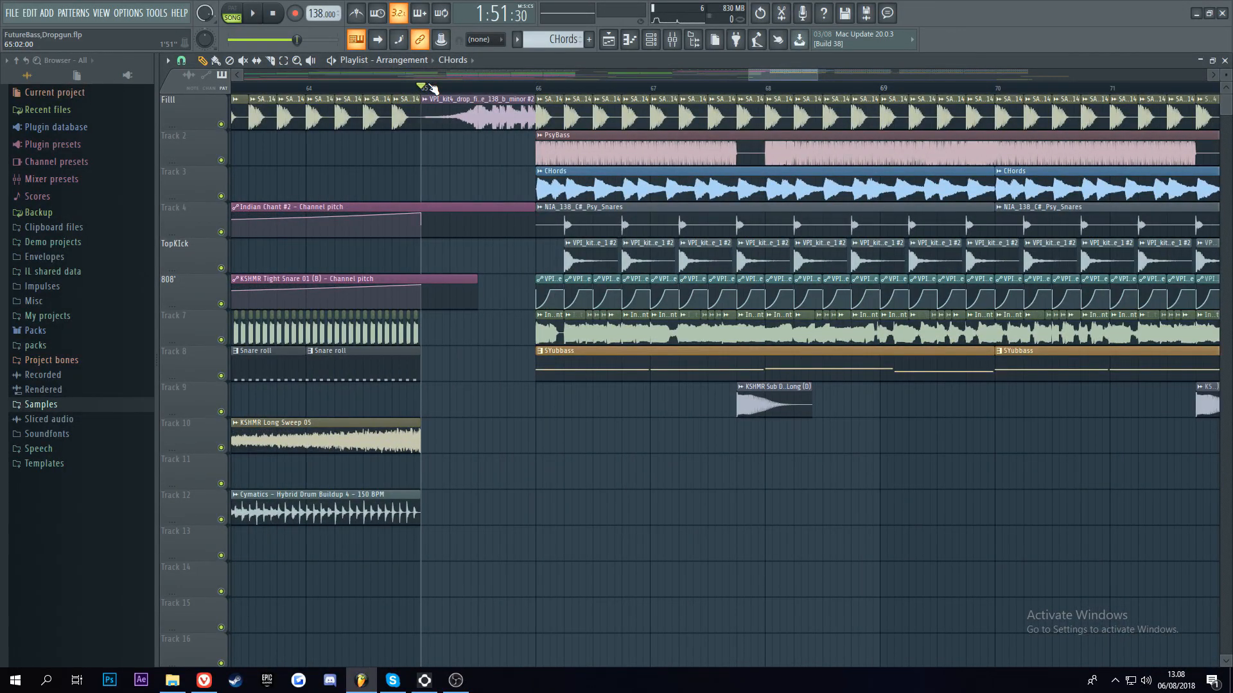
double_click(504, 115)
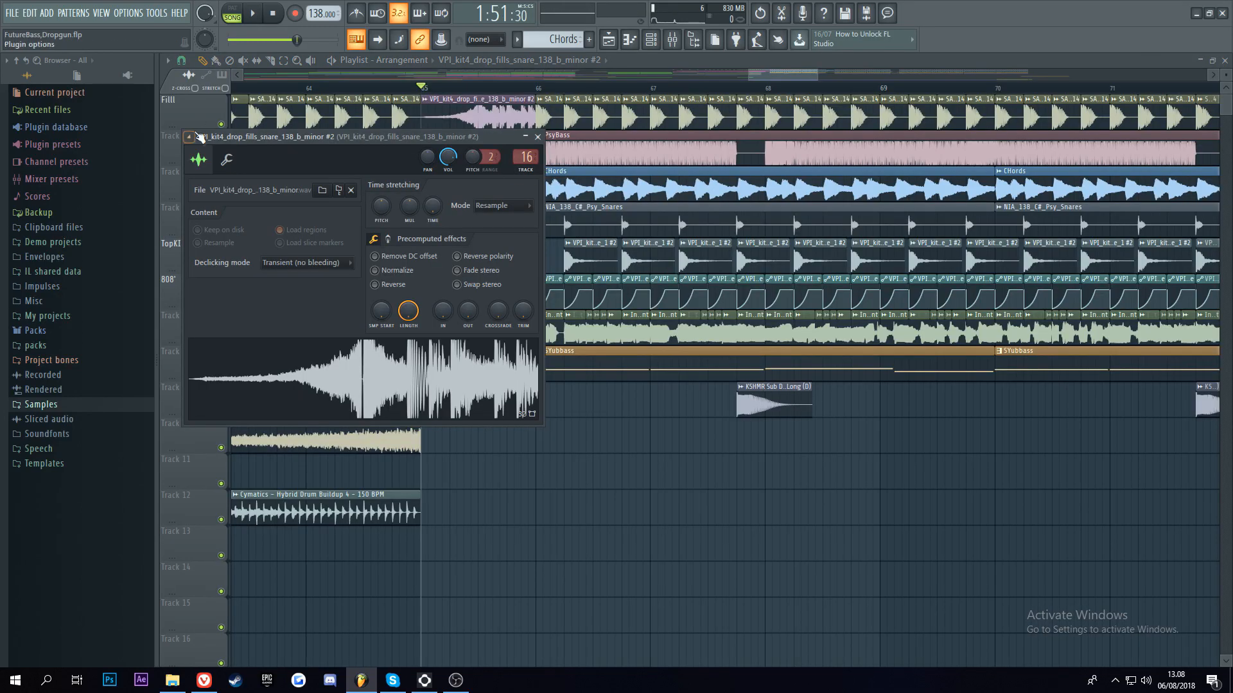
click(673, 41)
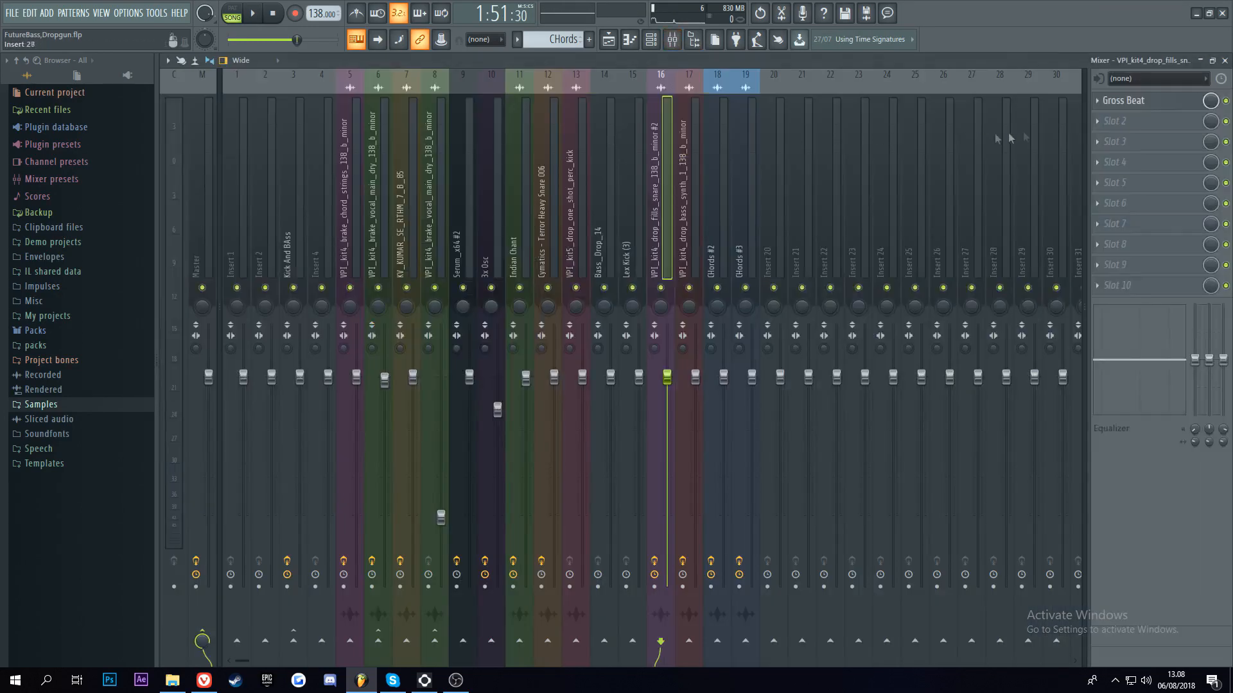
click(1127, 100)
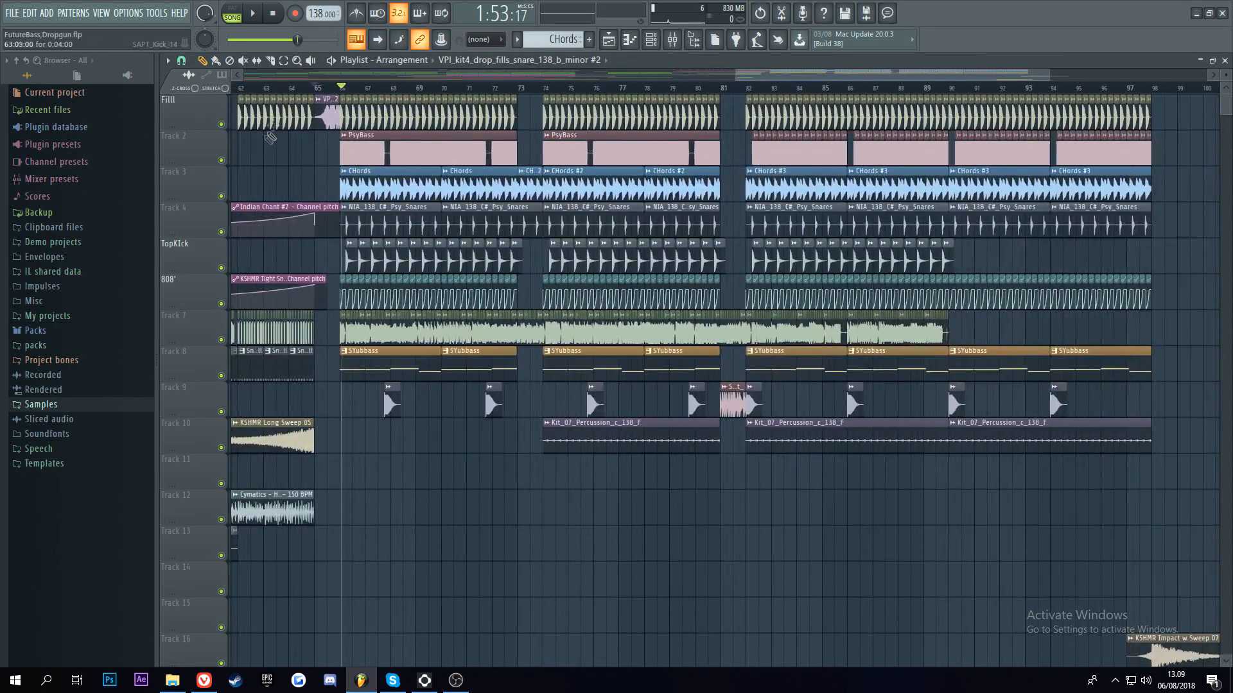
Step: Play the second drop's kick track and PsyBass track from around bar 66, each soloed on its own
ctrl+click(221, 123)
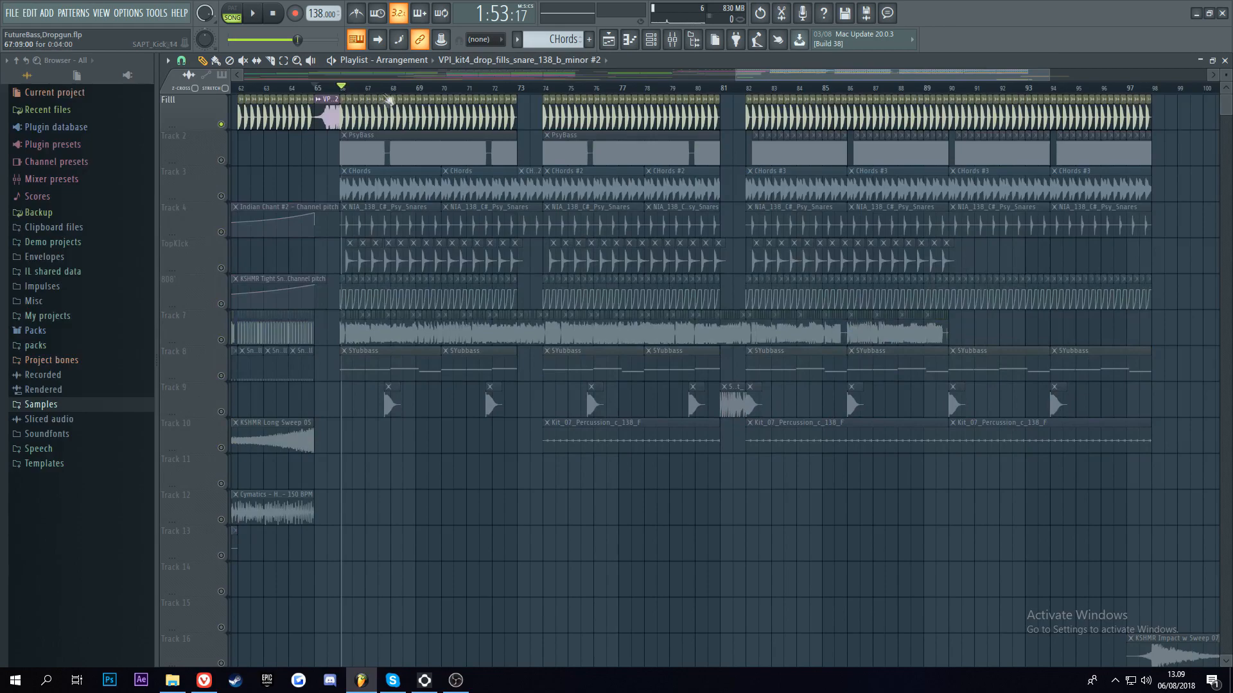
scroll(397, 91, up, 5)
key(space)
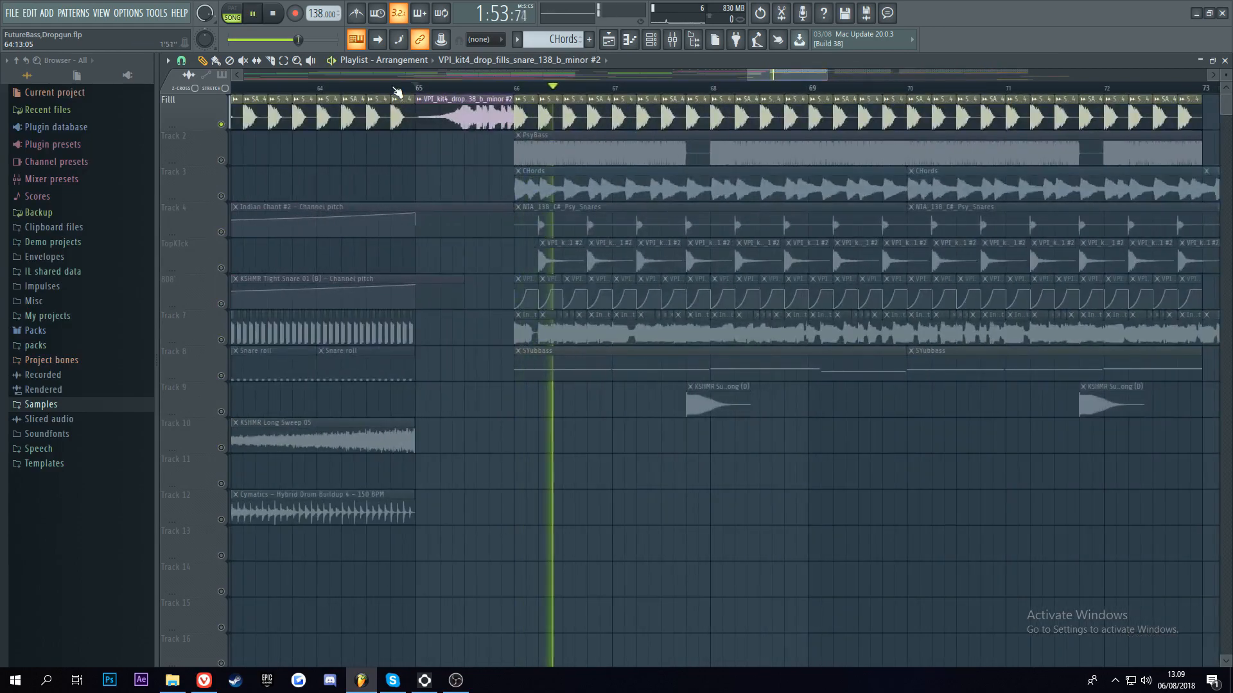
click(376, 90)
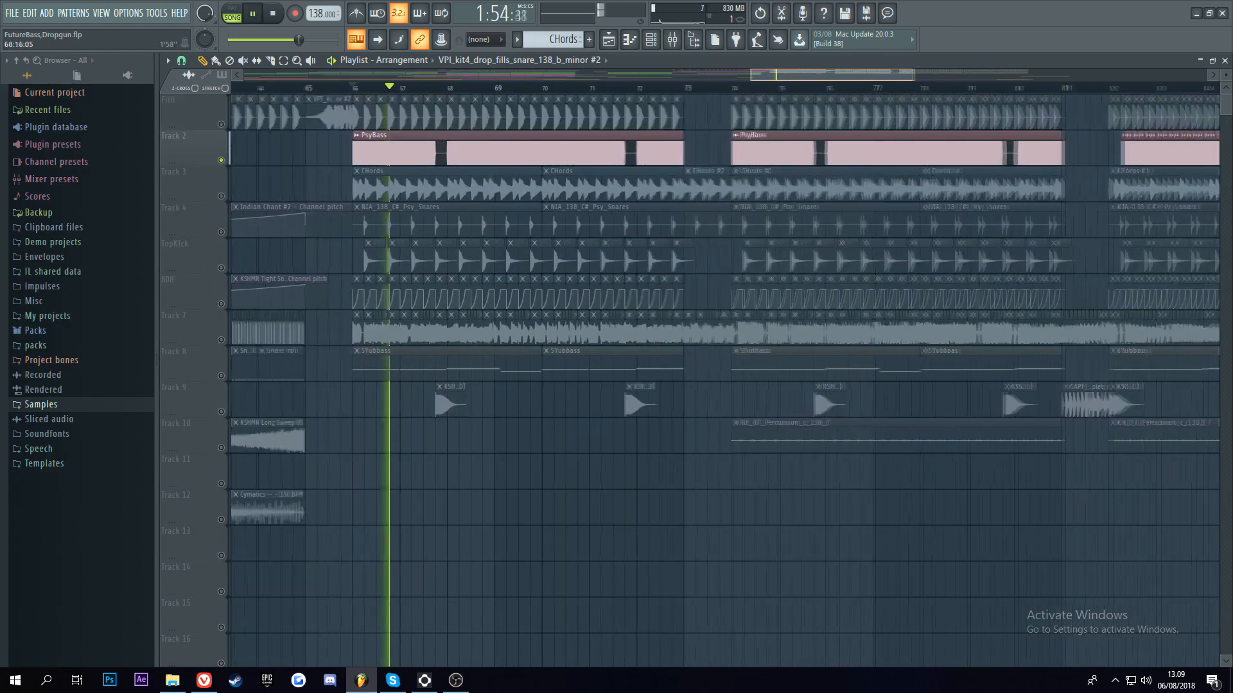
scroll(380, 90, up, 5)
key(space)
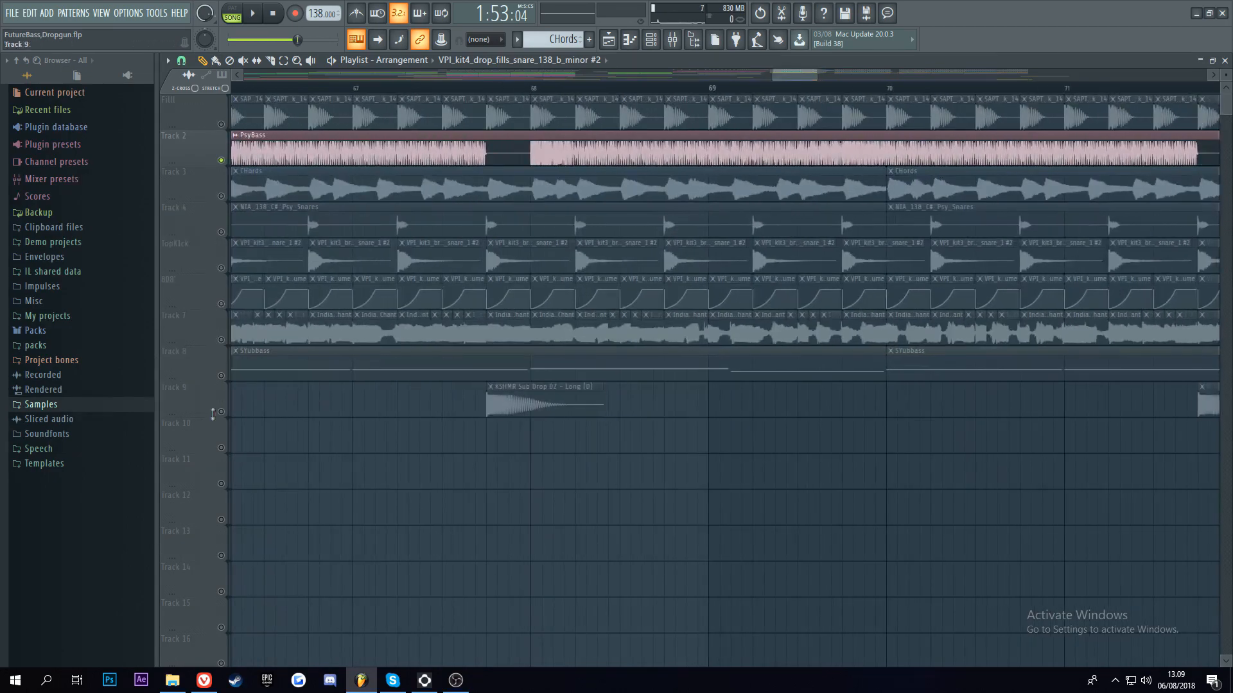
Step: Solo Track 9's KSHMR Sub Drop in the second drop, and return the playback position to bar 66
click(221, 412)
scroll(575, 168, up, 5)
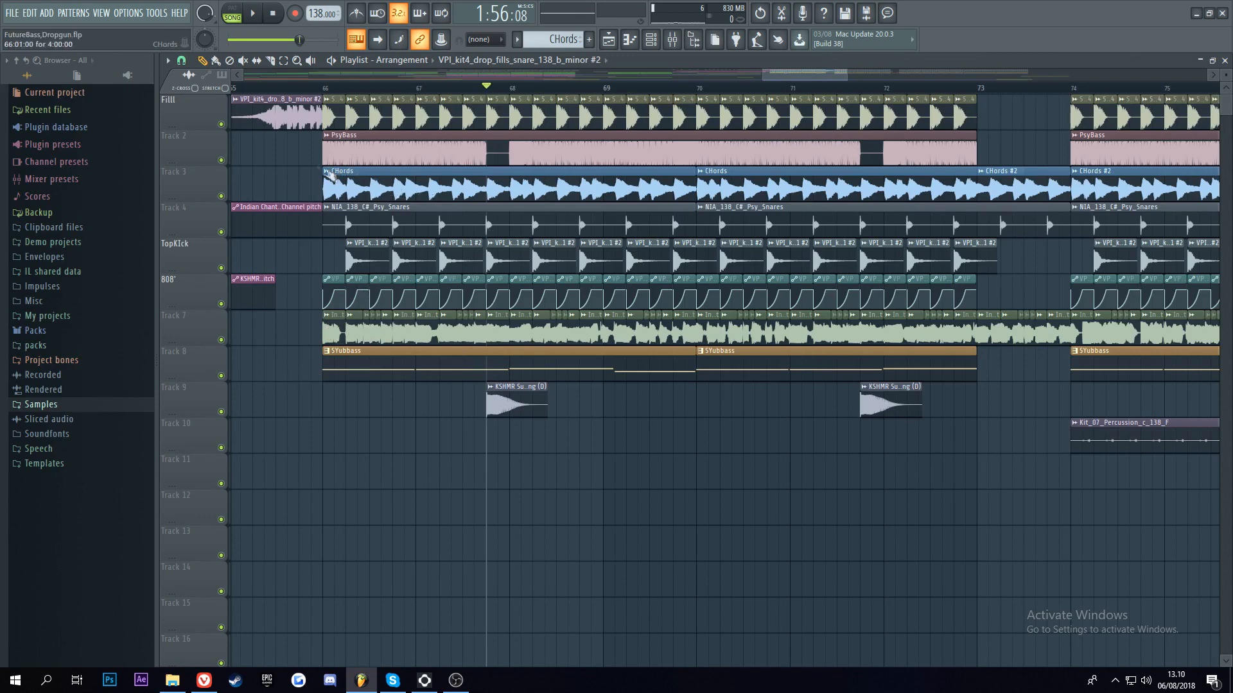
click(311, 88)
scroll(347, 192, up, 8)
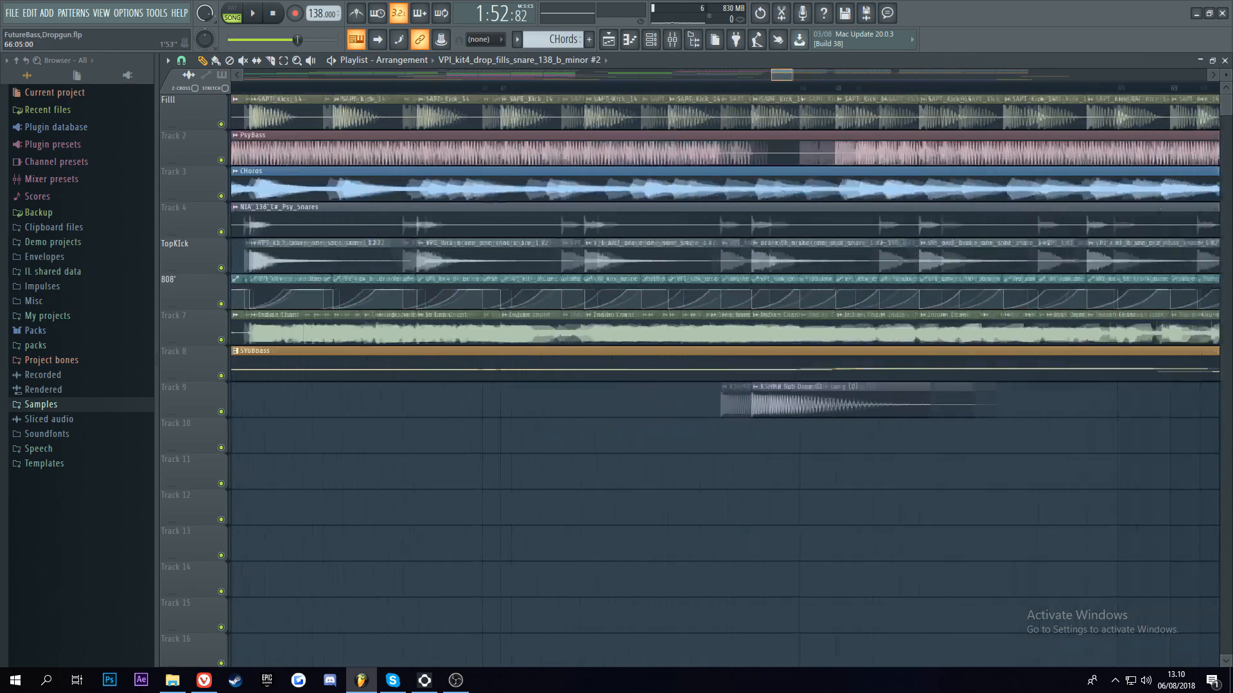
click(359, 88)
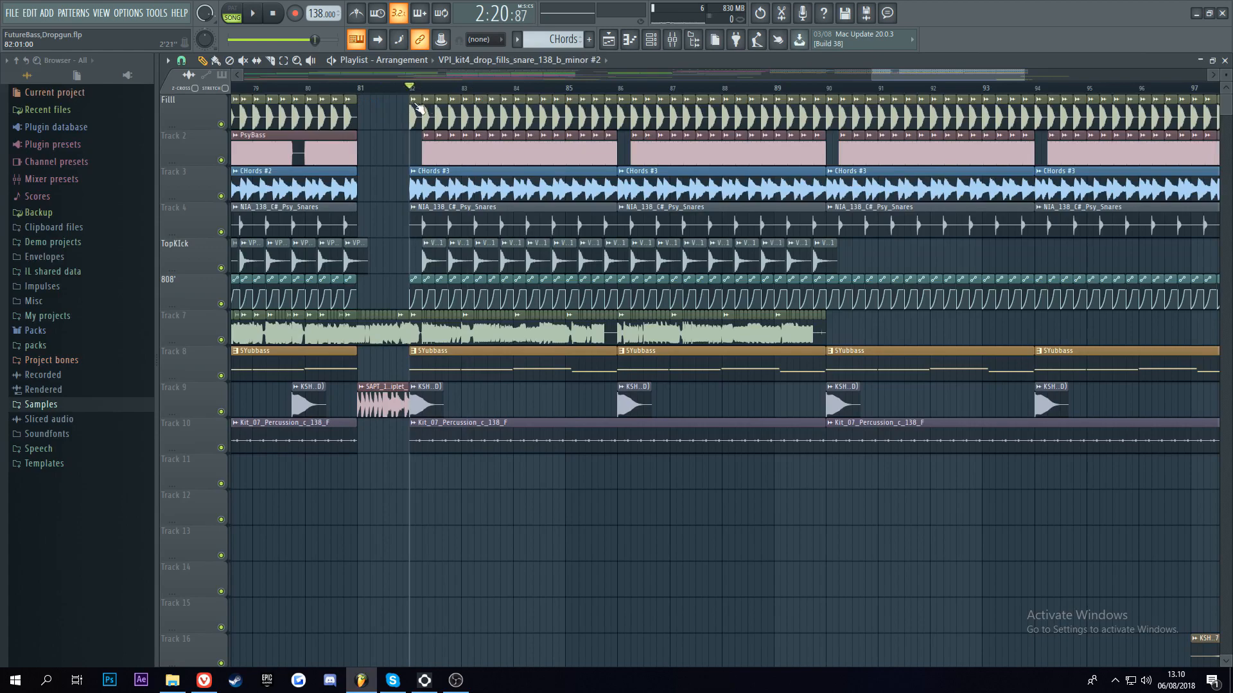
Step: Show the Chop presets for the Indian Chant clip at bar 82 on Track 7
scroll(334, 377, up, 5)
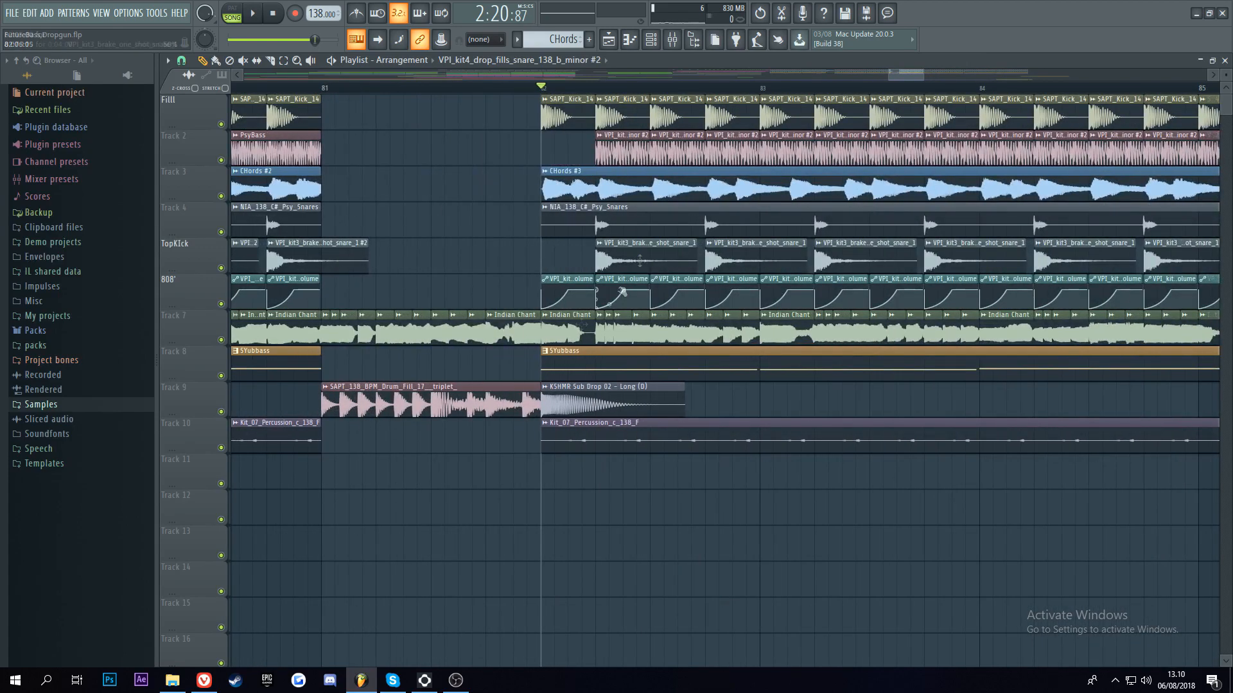
scroll(681, 100, down, 5)
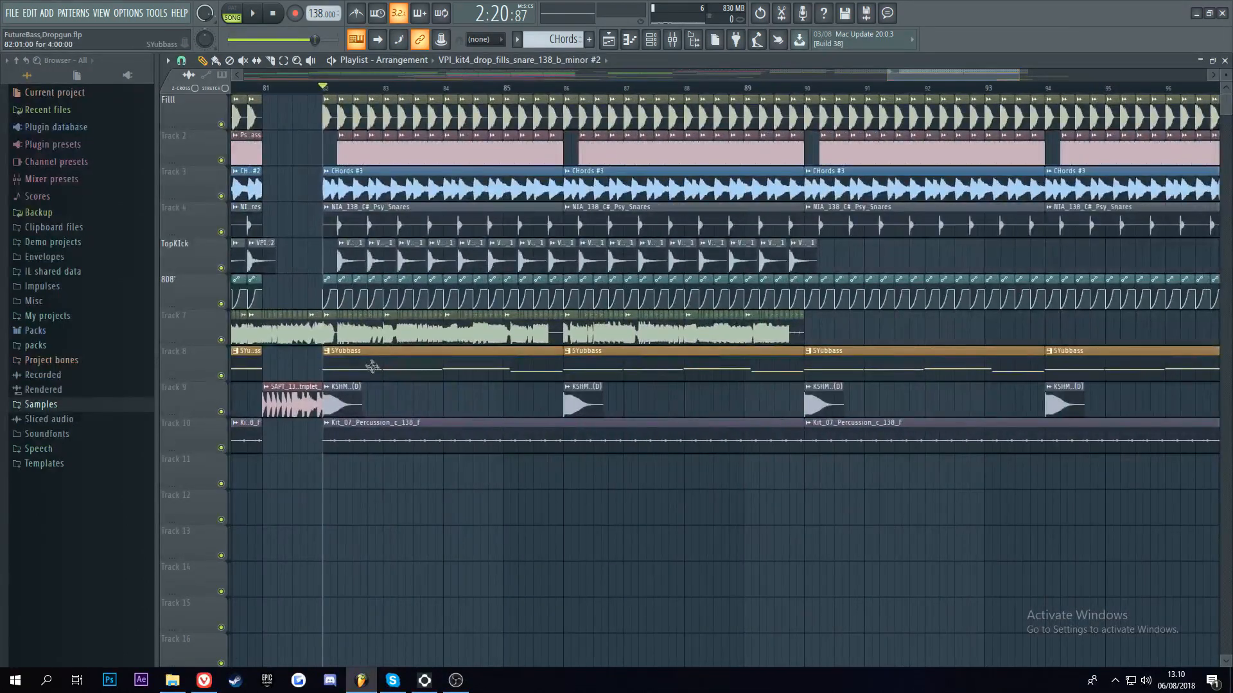
right_click(325, 323)
mouse_move(396, 475)
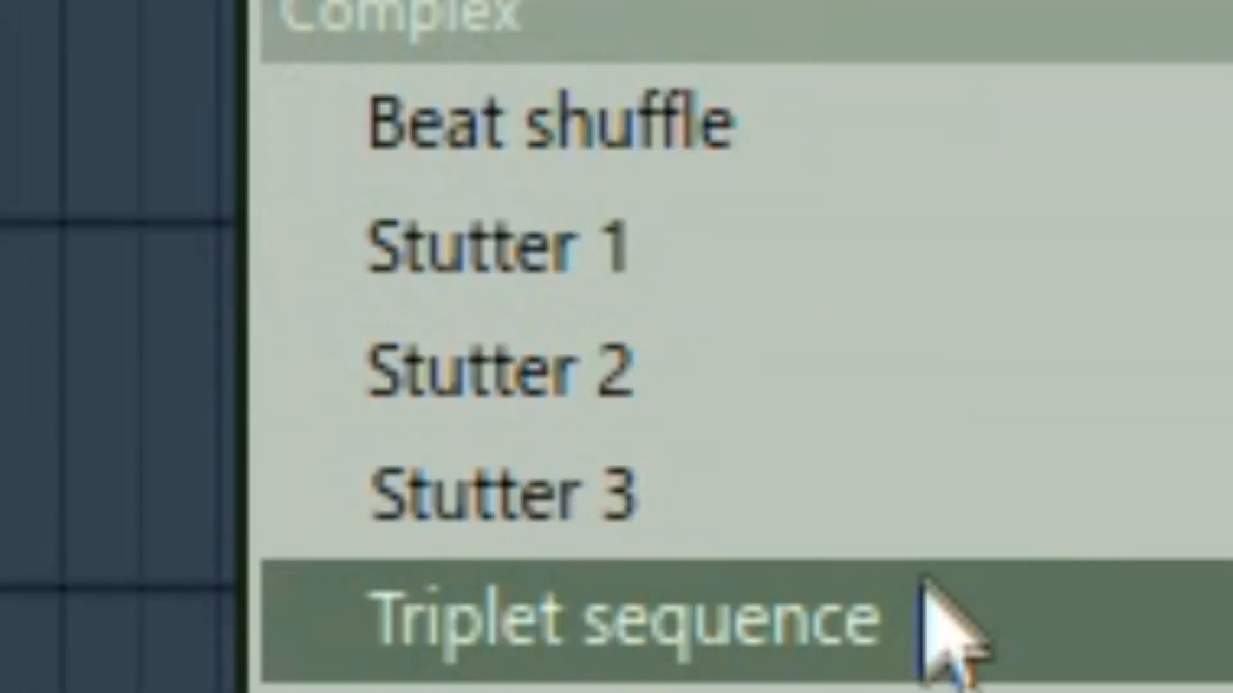
click(483, 636)
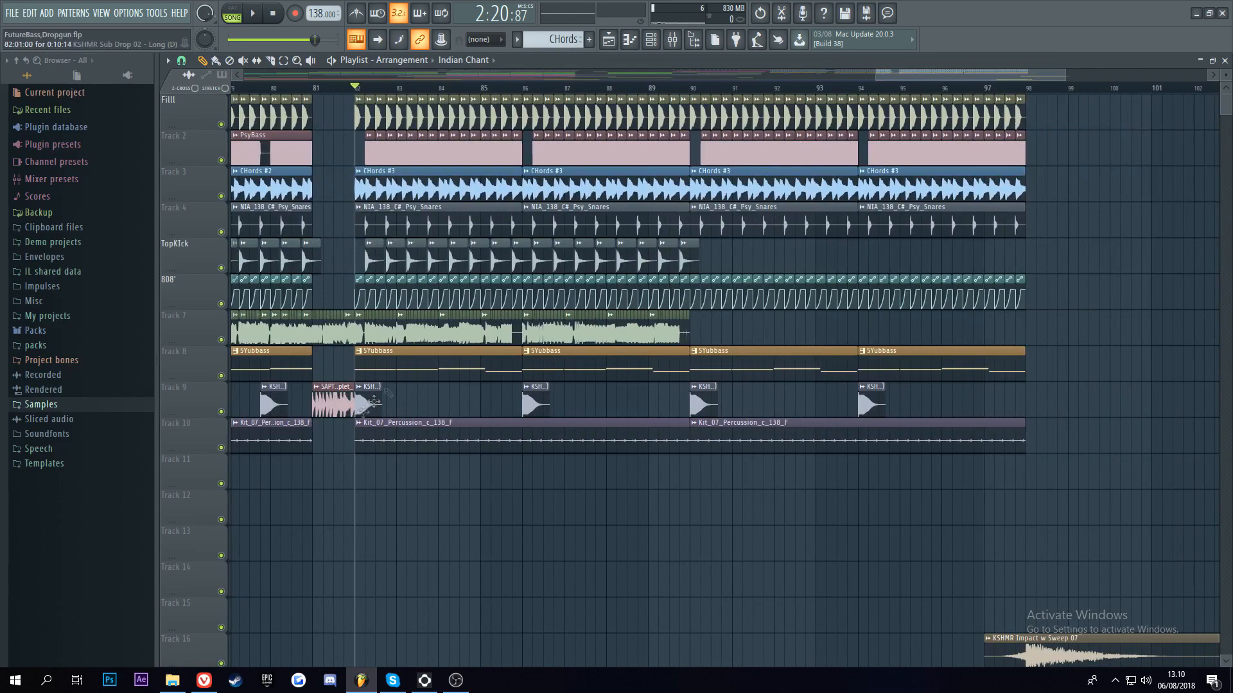
Step: Play the full arrangement from the beginning, looking over all playlist tracks and automation clips
drag(373, 75, 270, 52)
key(space)
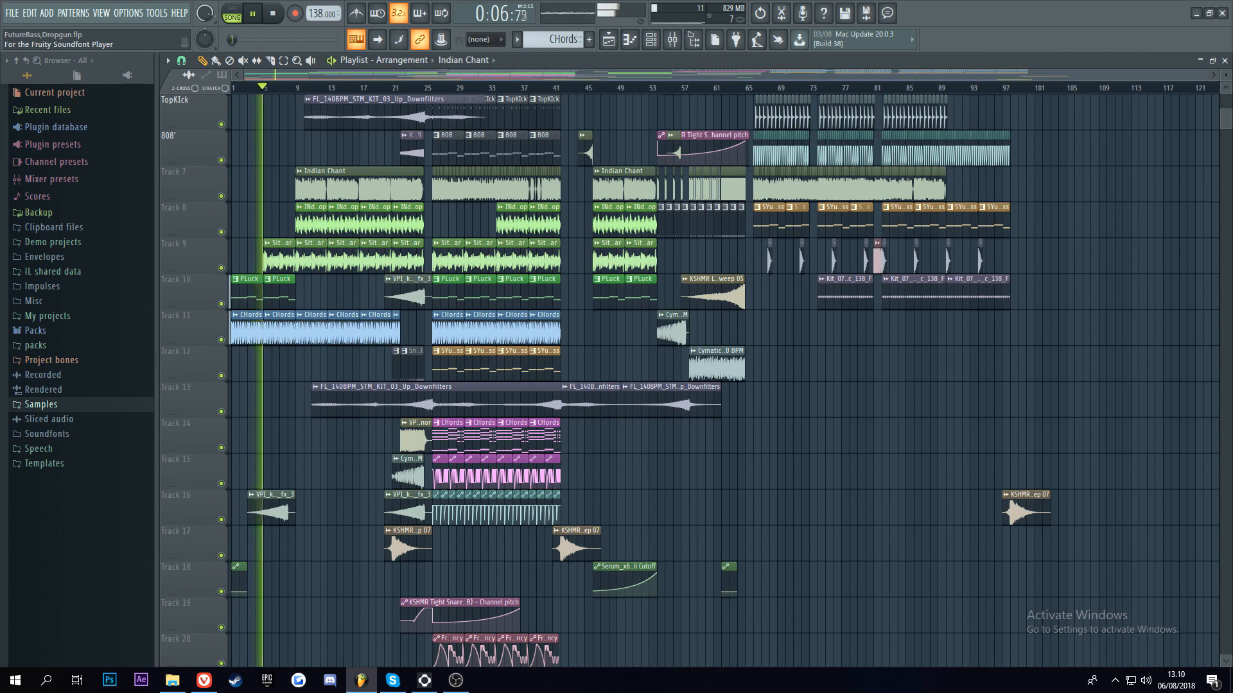
scroll(250, 522, up, 4)
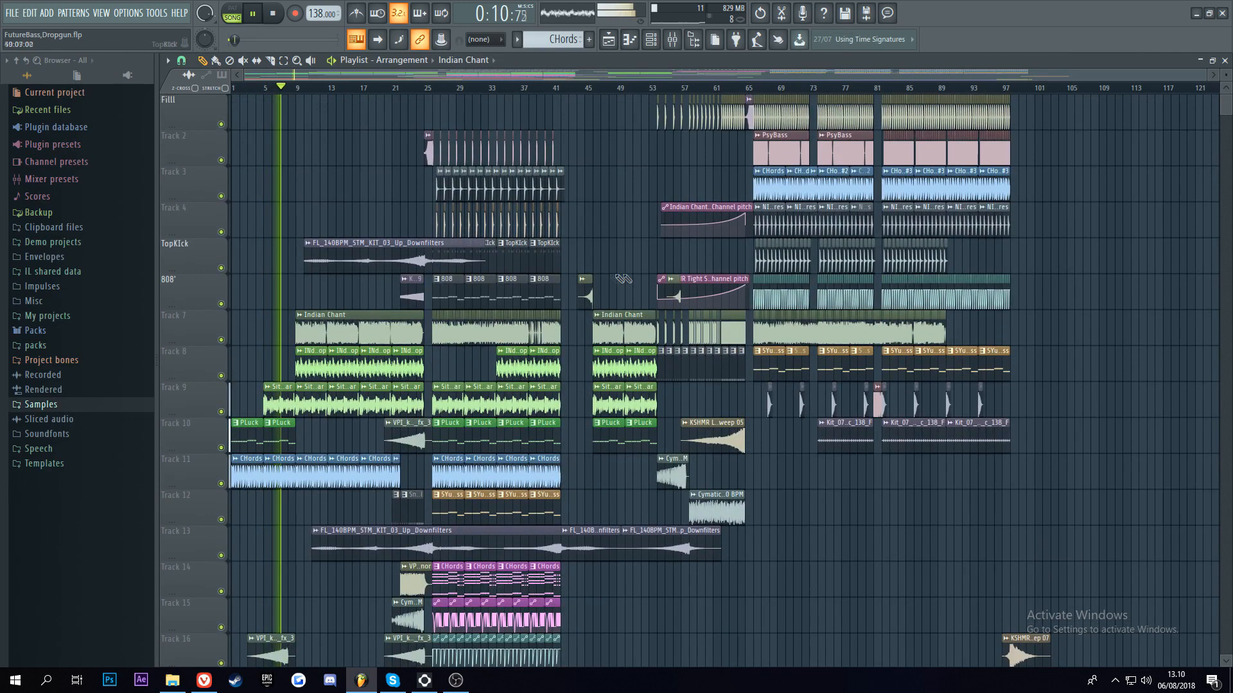
scroll(623, 279, down, 2)
scroll(580, 287, up, 1)
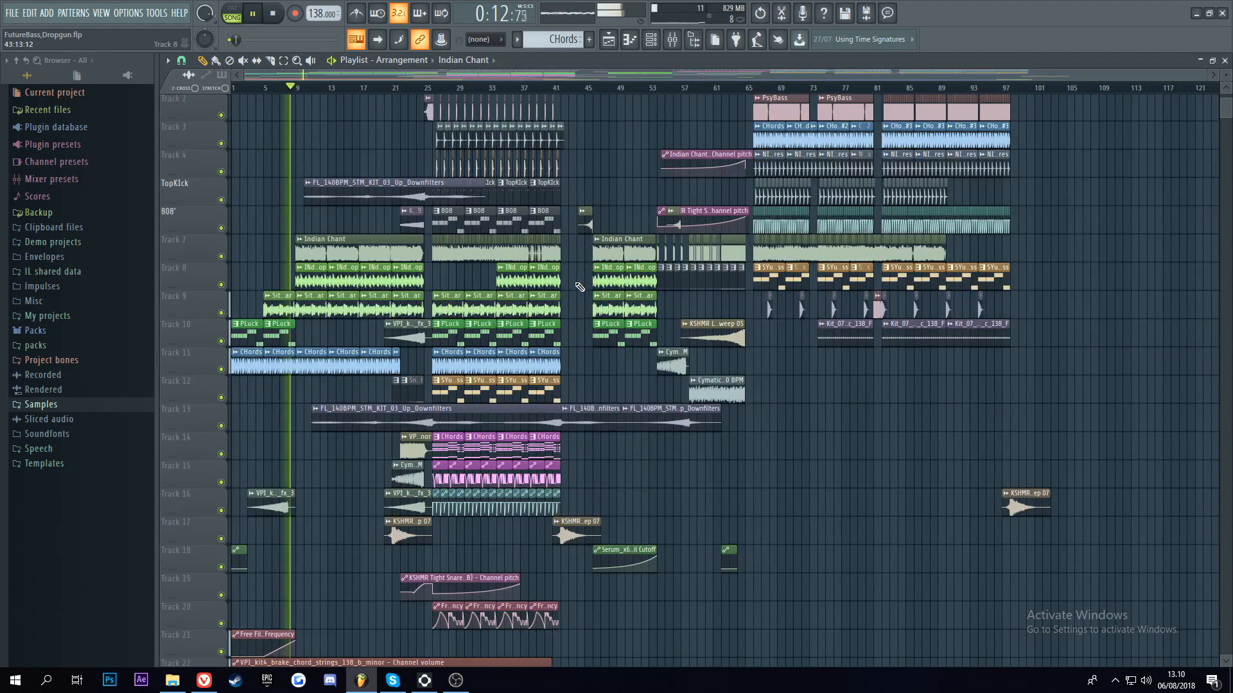
scroll(389, 365, down, 8)
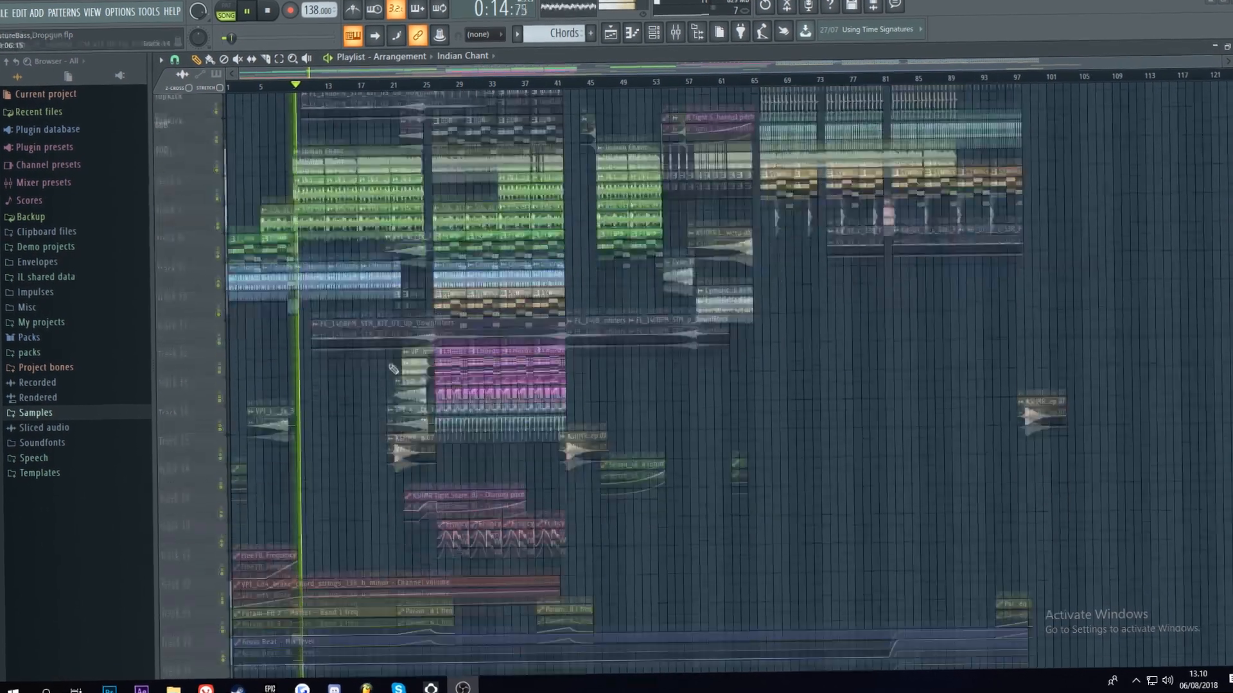
scroll(398, 360, down, 5)
mouse_move(1228, 96)
mouse_down()
mouse_move(1229, 577)
mouse_move(1229, 96)
mouse_up()
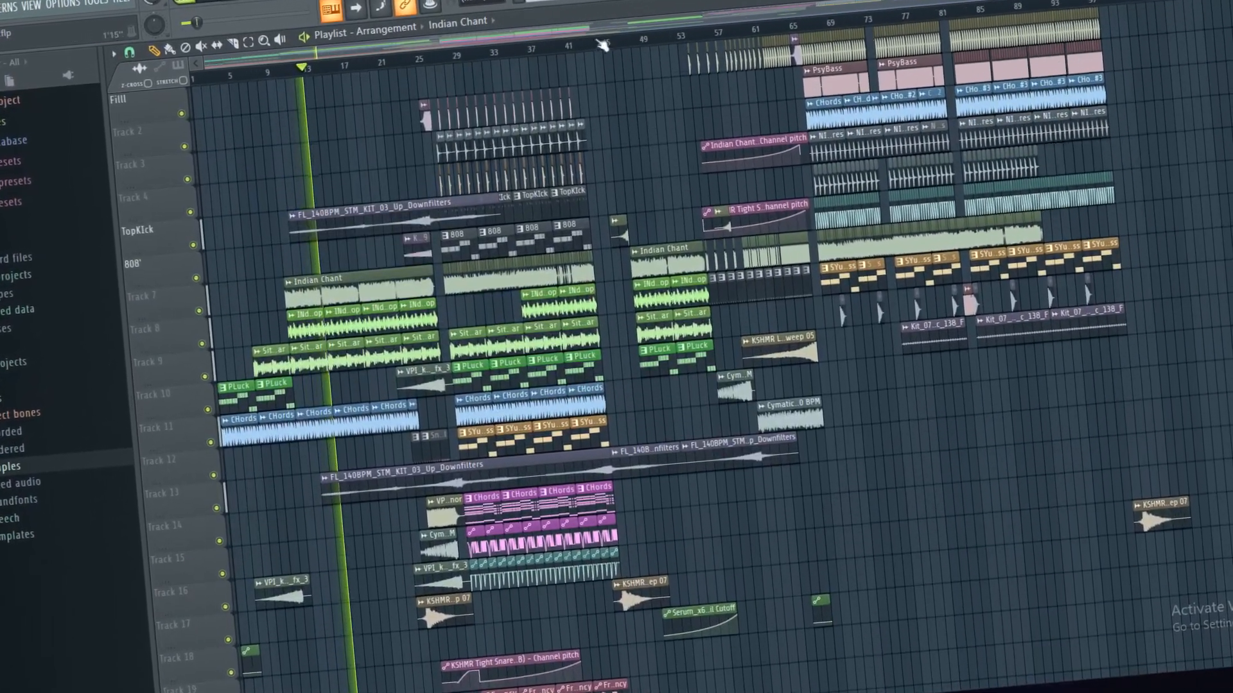
scroll(599, 42, up, 2)
scroll(600, 39, up, 3)
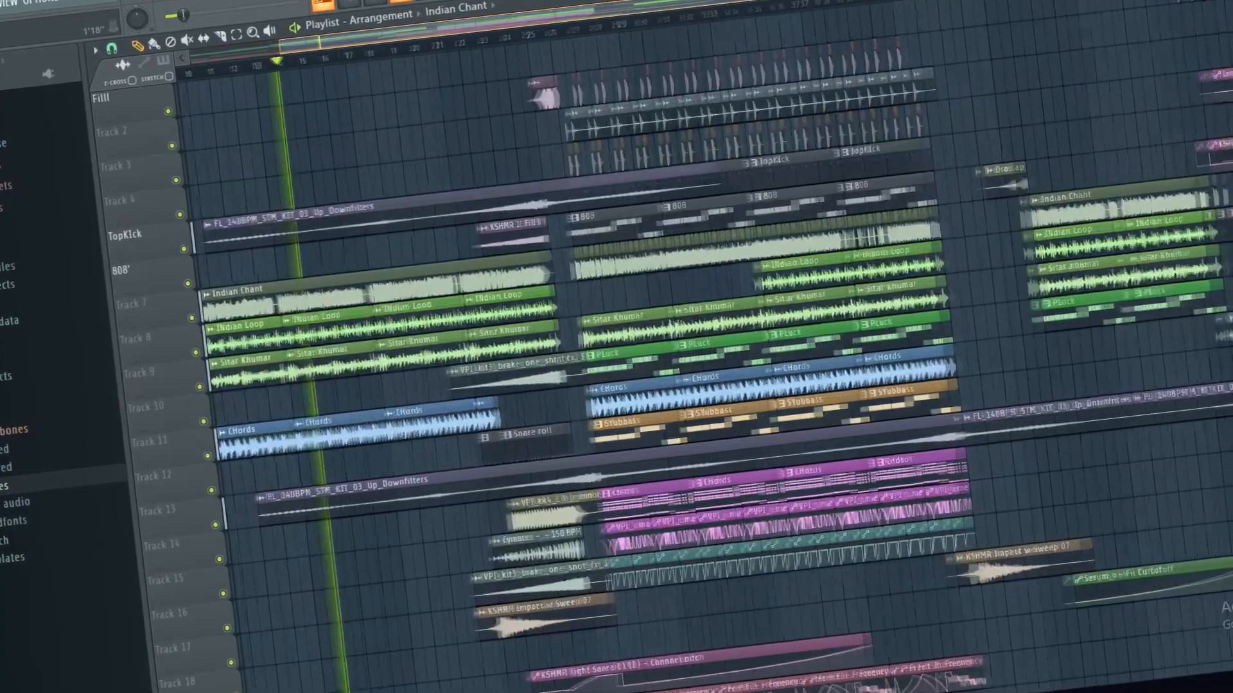
scroll(600, 39, down, 2)
scroll(626, 10, down, 4)
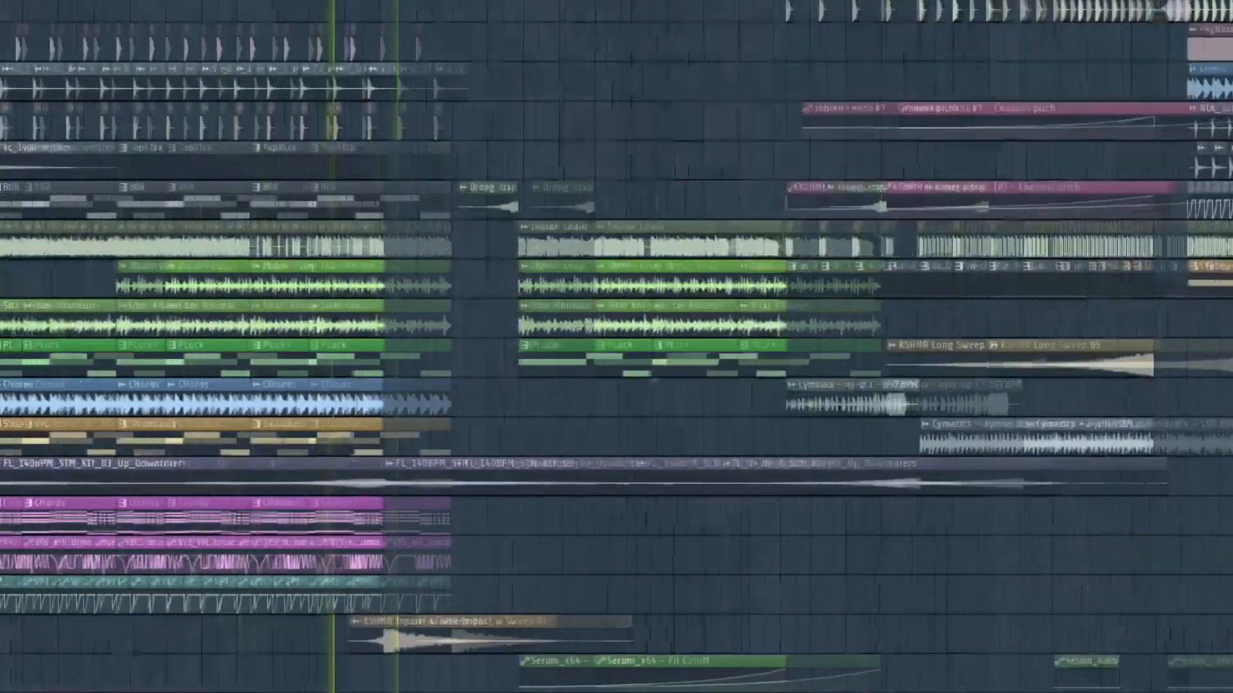
Step: Follow the playback through the break after bar 45 and into the build-up at bar 54
scroll(616, 347, down, 6)
click(992, 303)
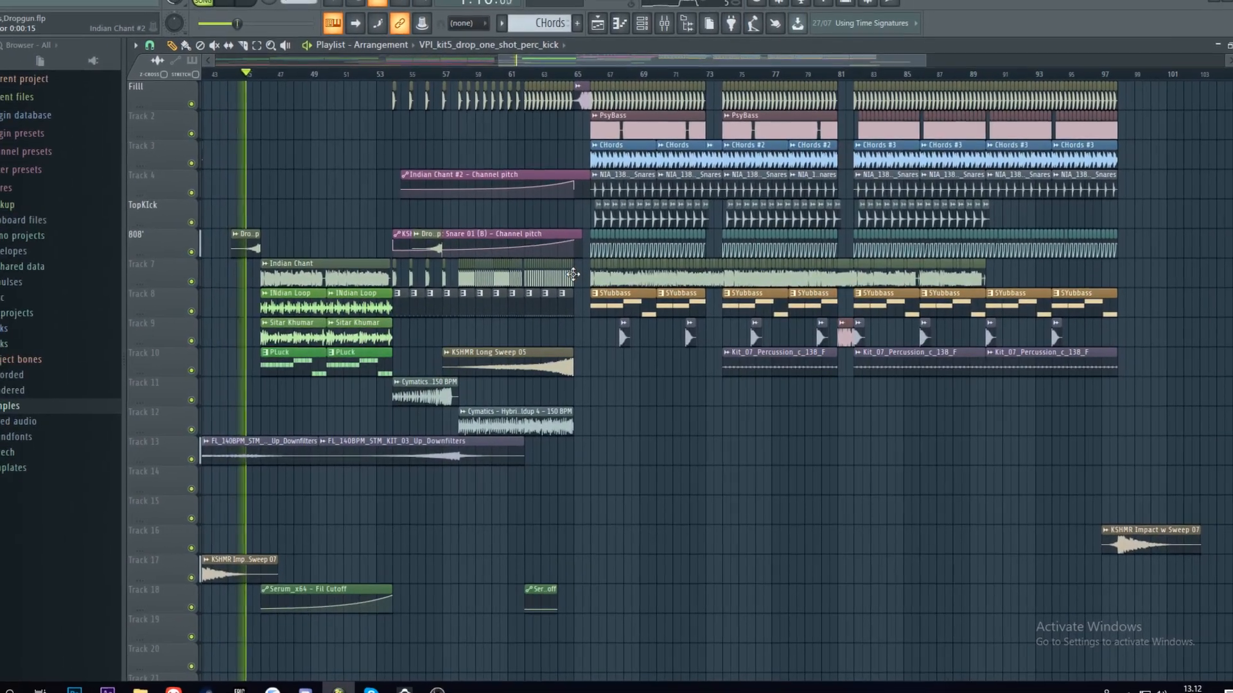
scroll(529, 75, up, 5)
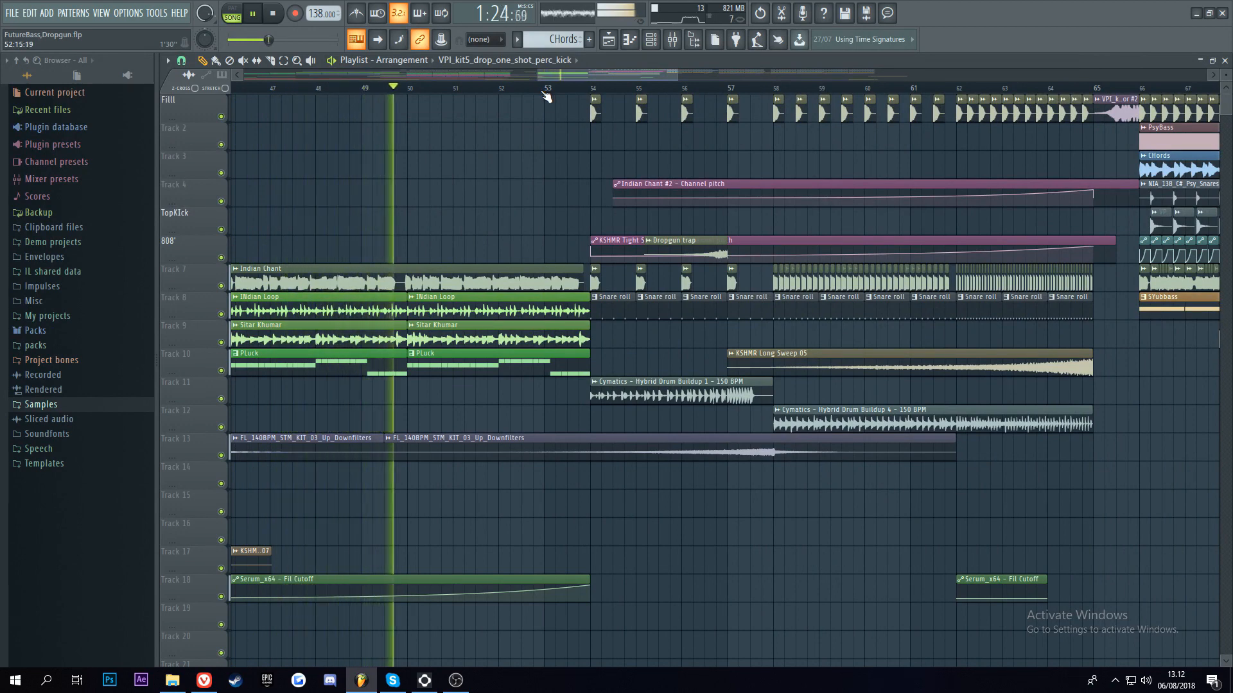
mouse_move(546, 76)
mouse_down()
mouse_move(577, 76)
mouse_move(560, 76)
mouse_up()
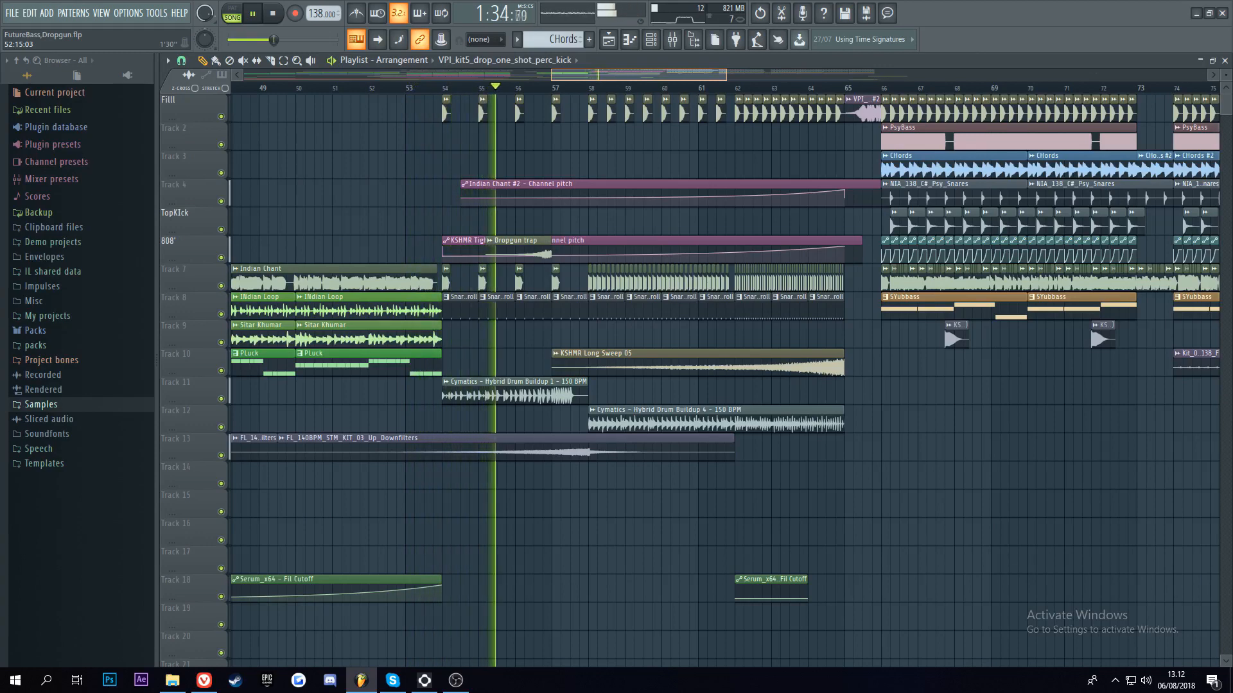
Step: Follow the playback through the build-up and into the second drop at bar 66
drag(639, 76, 688, 76)
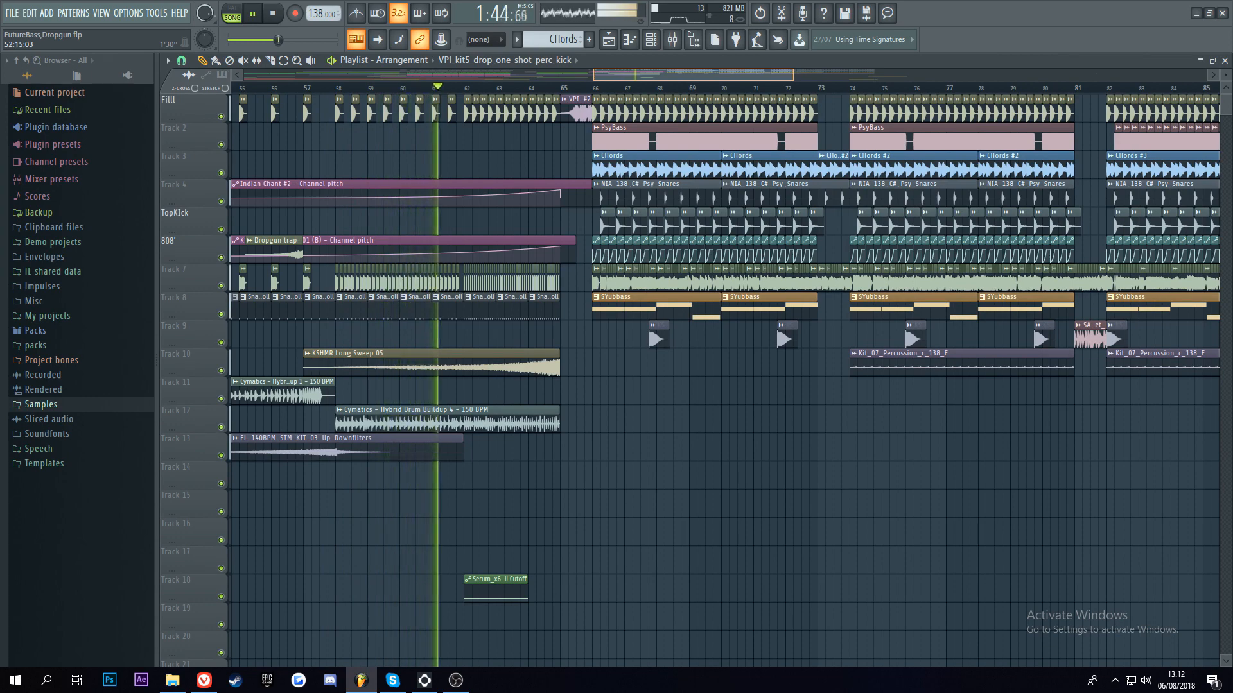
drag(594, 75, 652, 75)
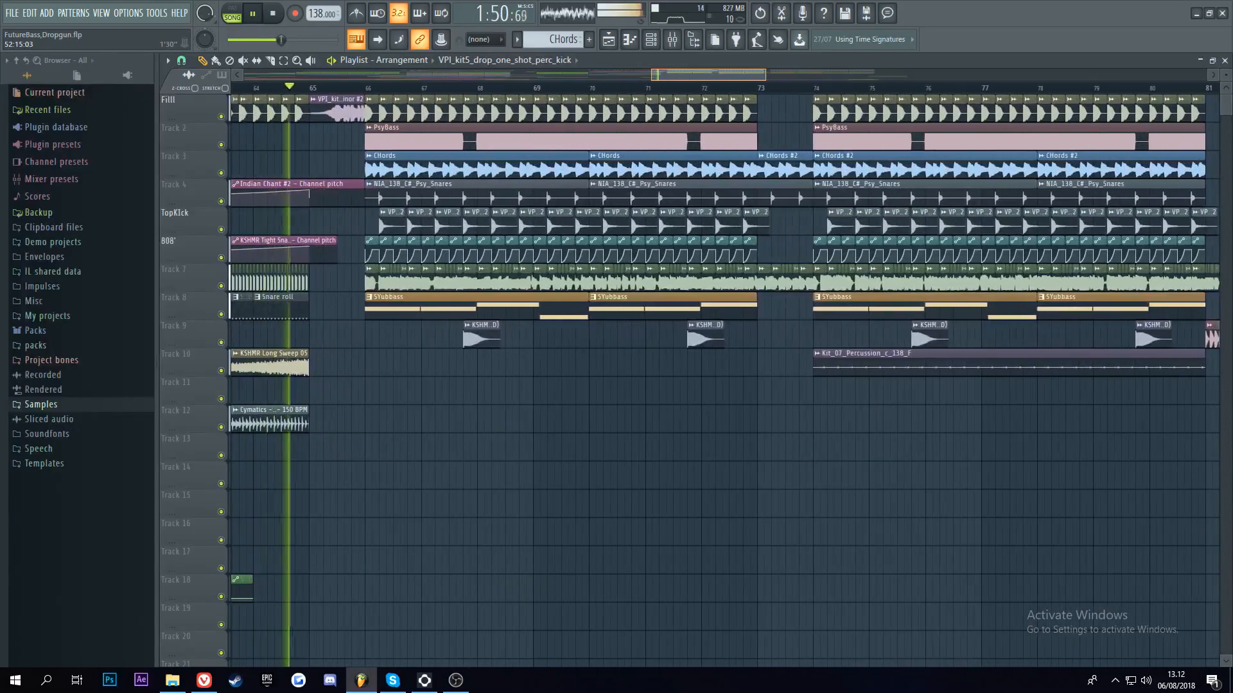
scroll(724, 379, down, 3)
scroll(726, 378, down, 4)
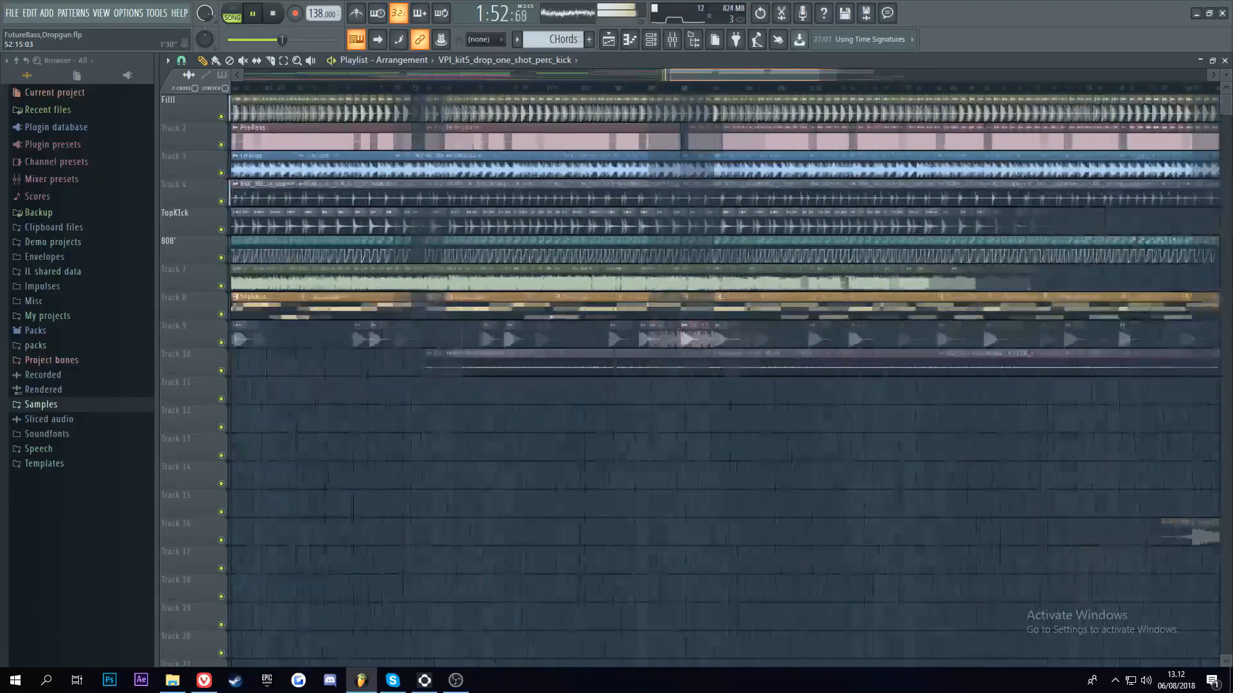
scroll(725, 379, down, 3)
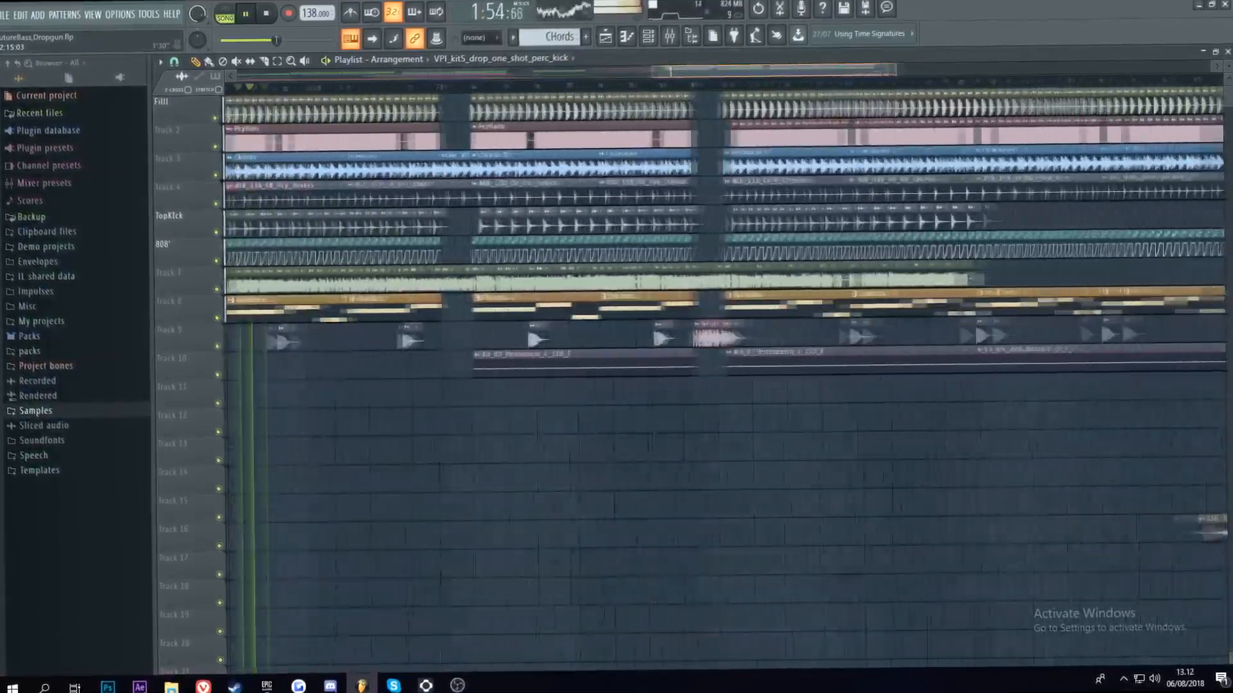
scroll(488, 378, down, 3)
scroll(488, 379, up, 5)
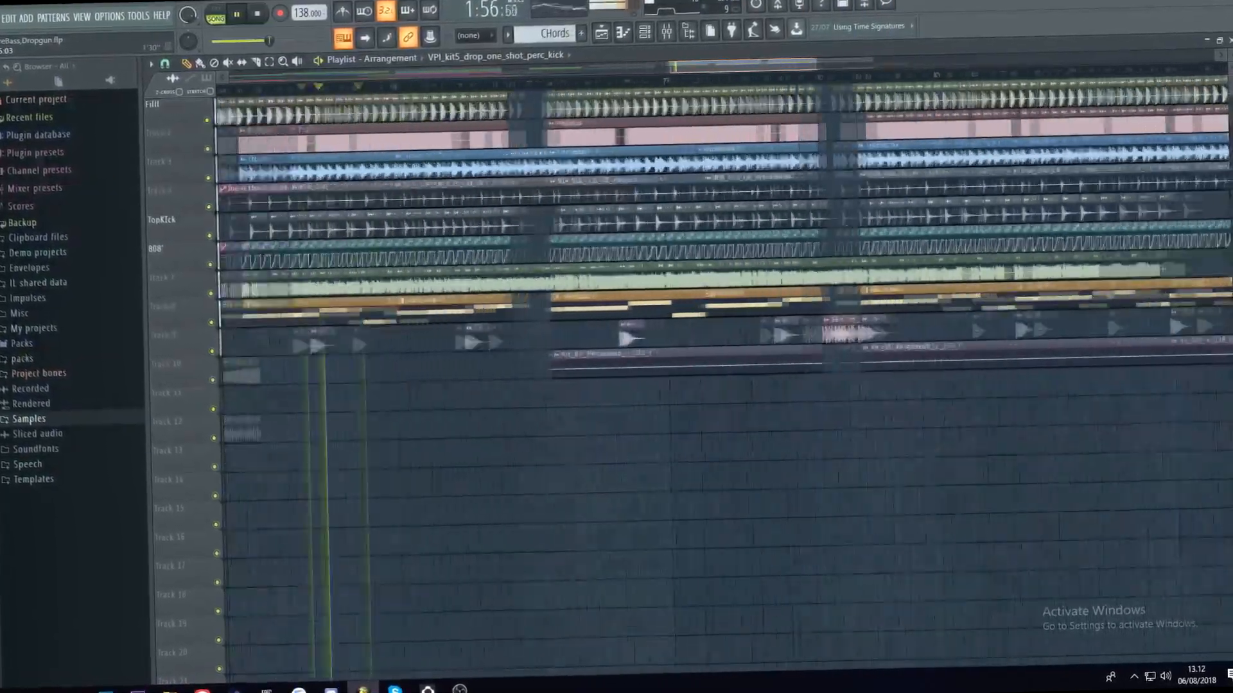
scroll(488, 378, down, 4)
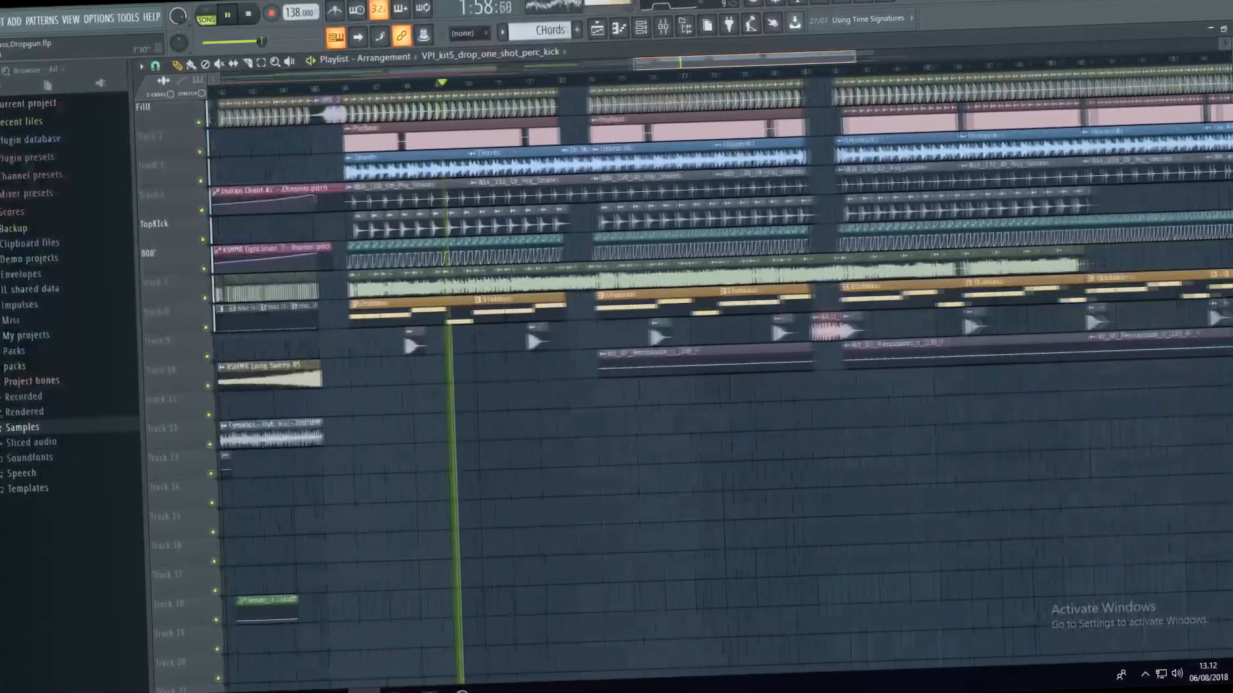
scroll(544, 146, up, 2)
scroll(545, 147, down, 3)
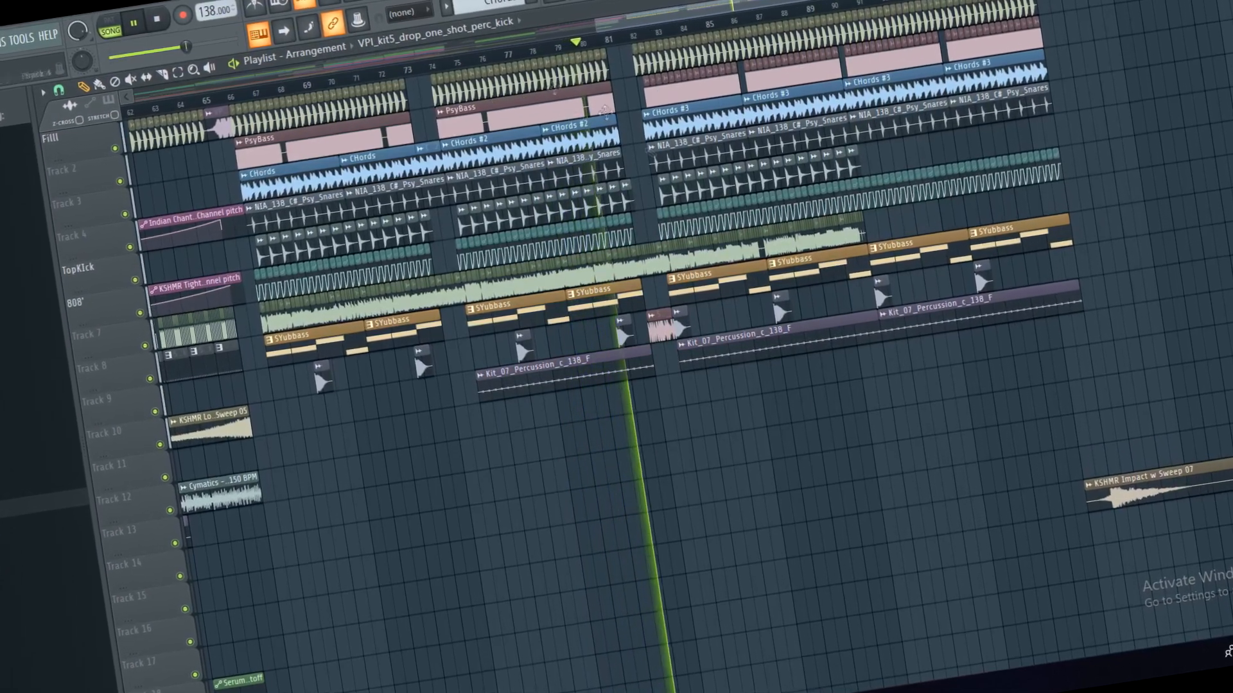
Step: Follow the playback through the section of the second drop after bar 82, comparing it with the whole arrangement
scroll(692, 9, up, 6)
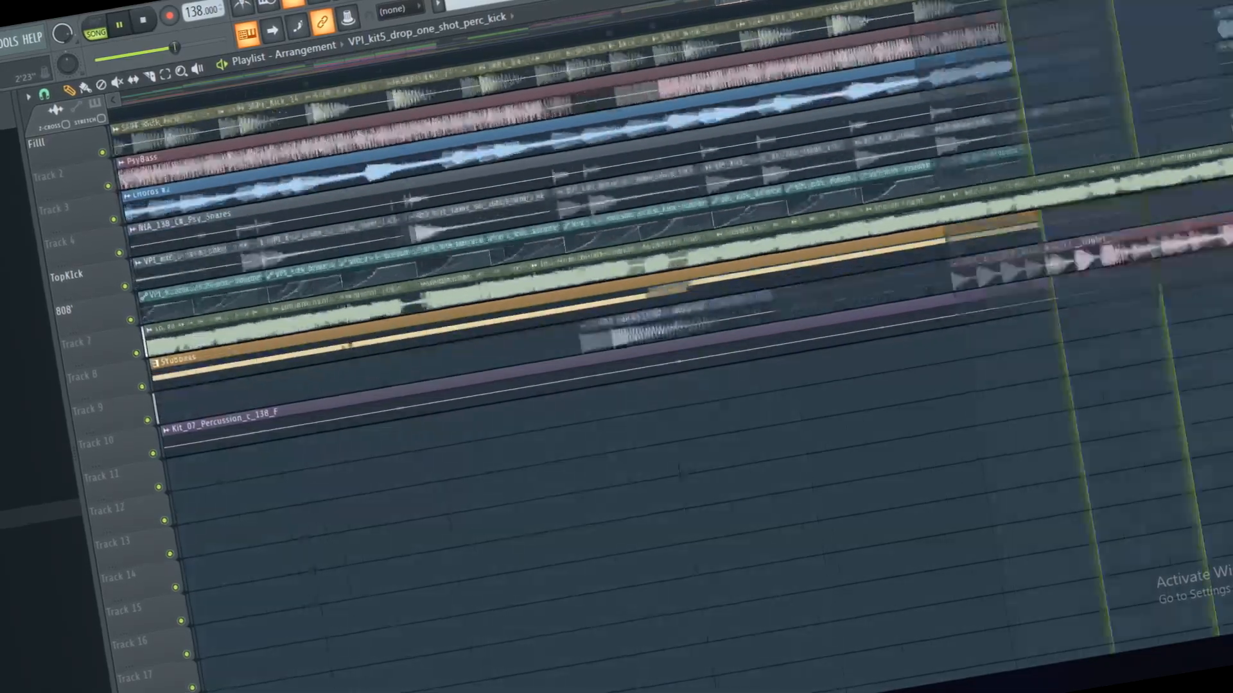
scroll(726, 5, down, 8)
scroll(726, 5, up, 5)
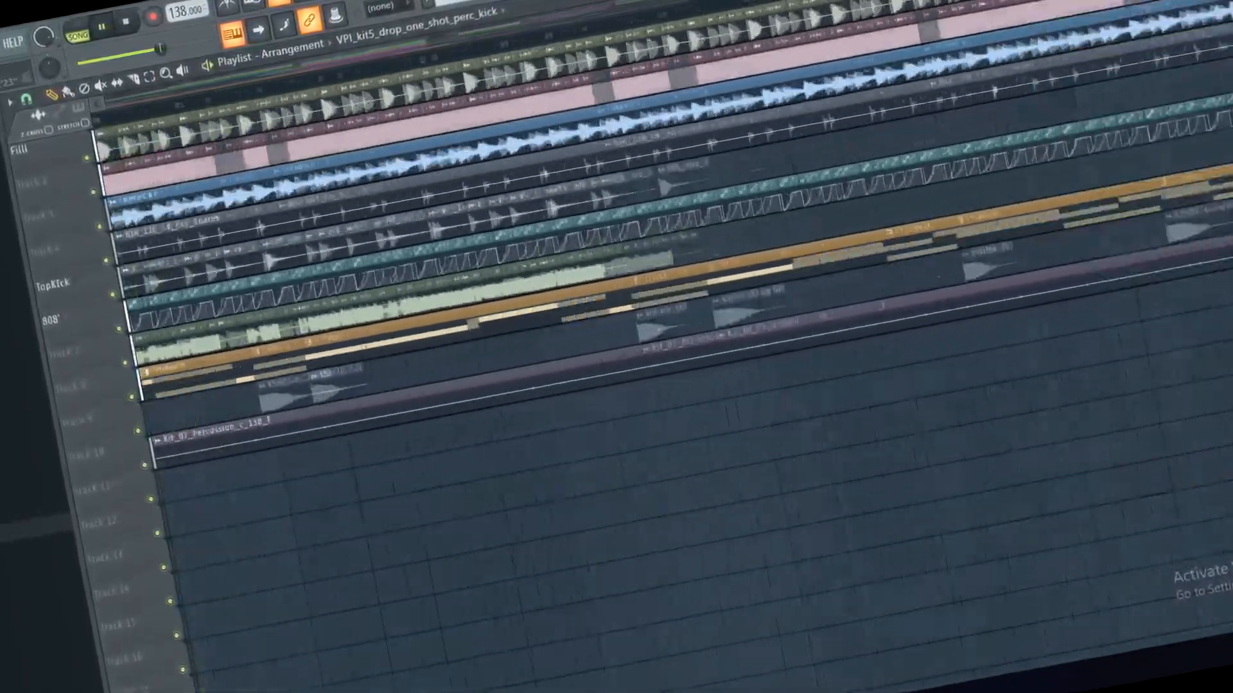
scroll(616, 126, down, 10)
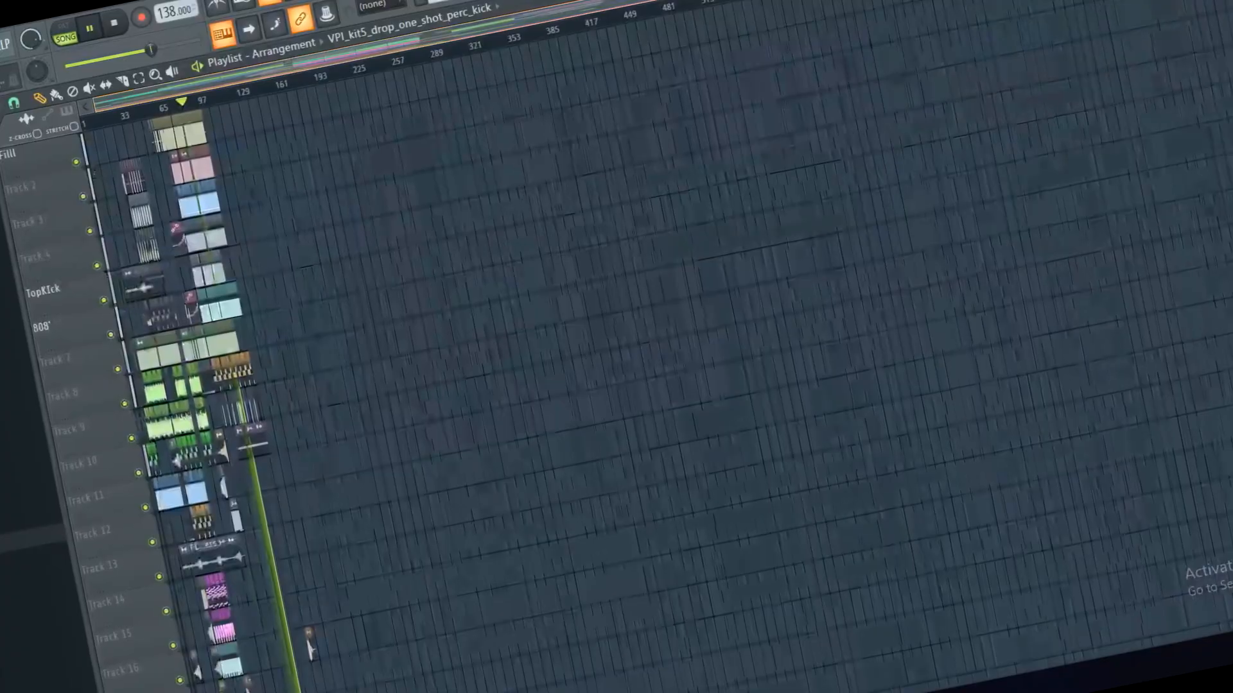
scroll(411, 48, up, 8)
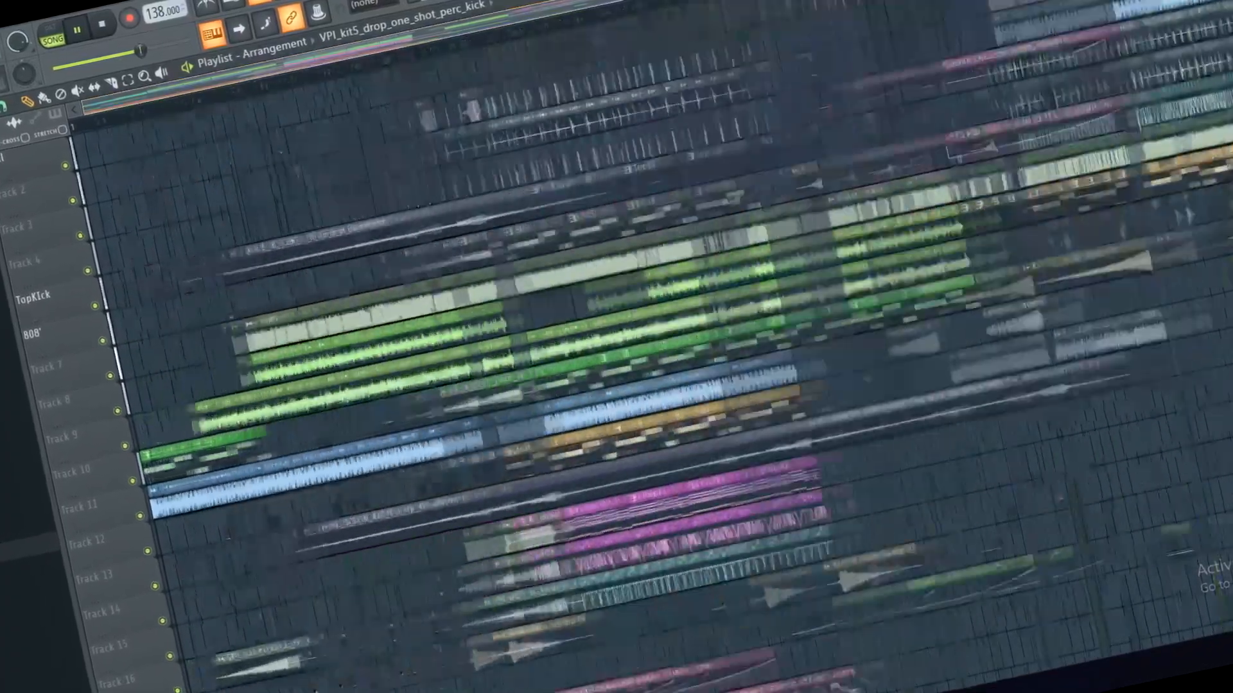
scroll(411, 48, down, 4)
scroll(411, 48, up, 5)
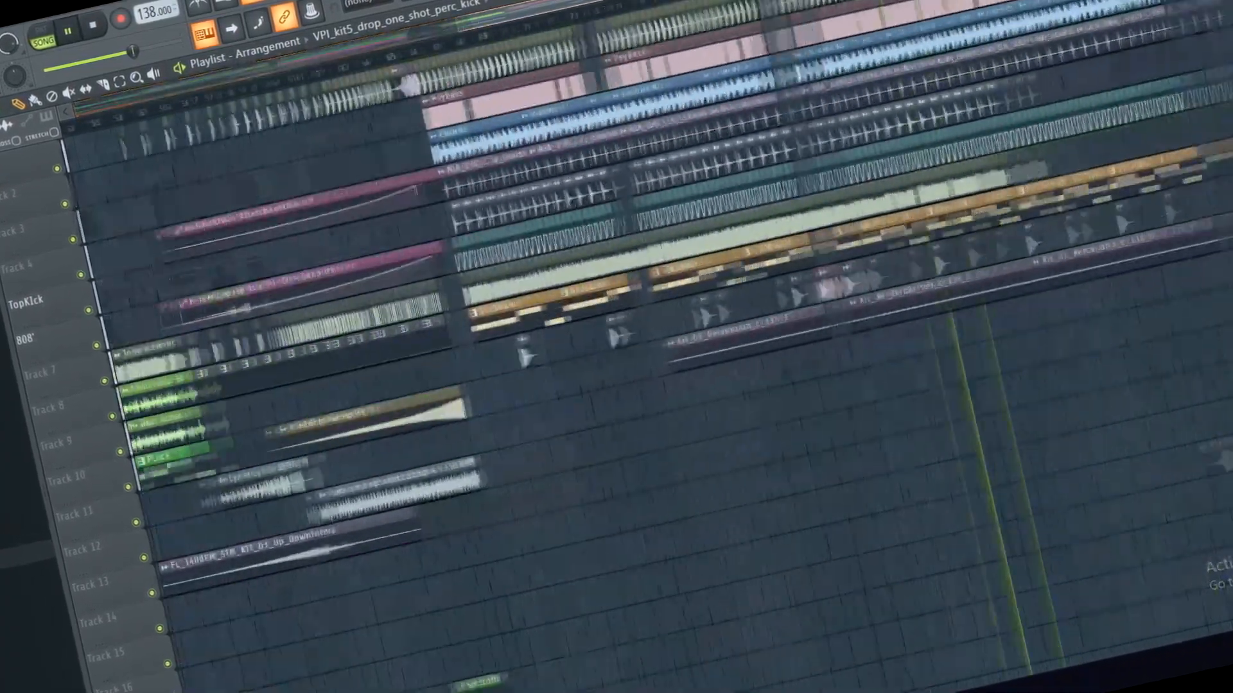
scroll(617, 257, right, 5)
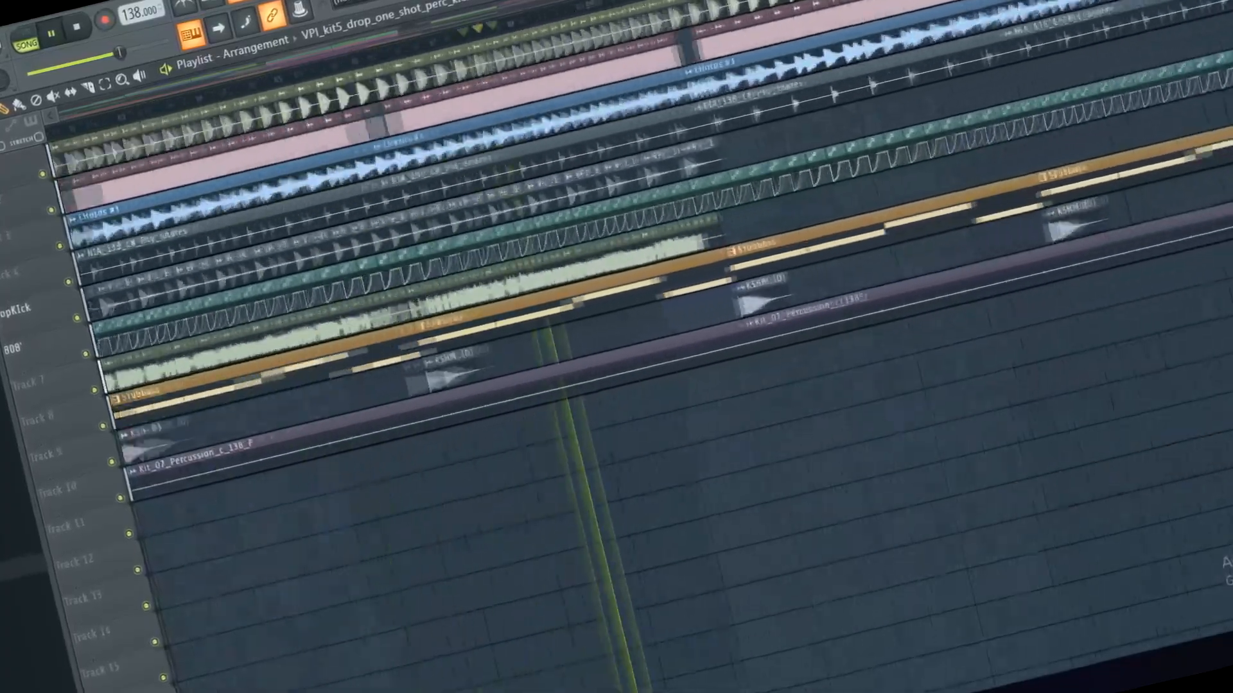
scroll(617, 321, up, 2)
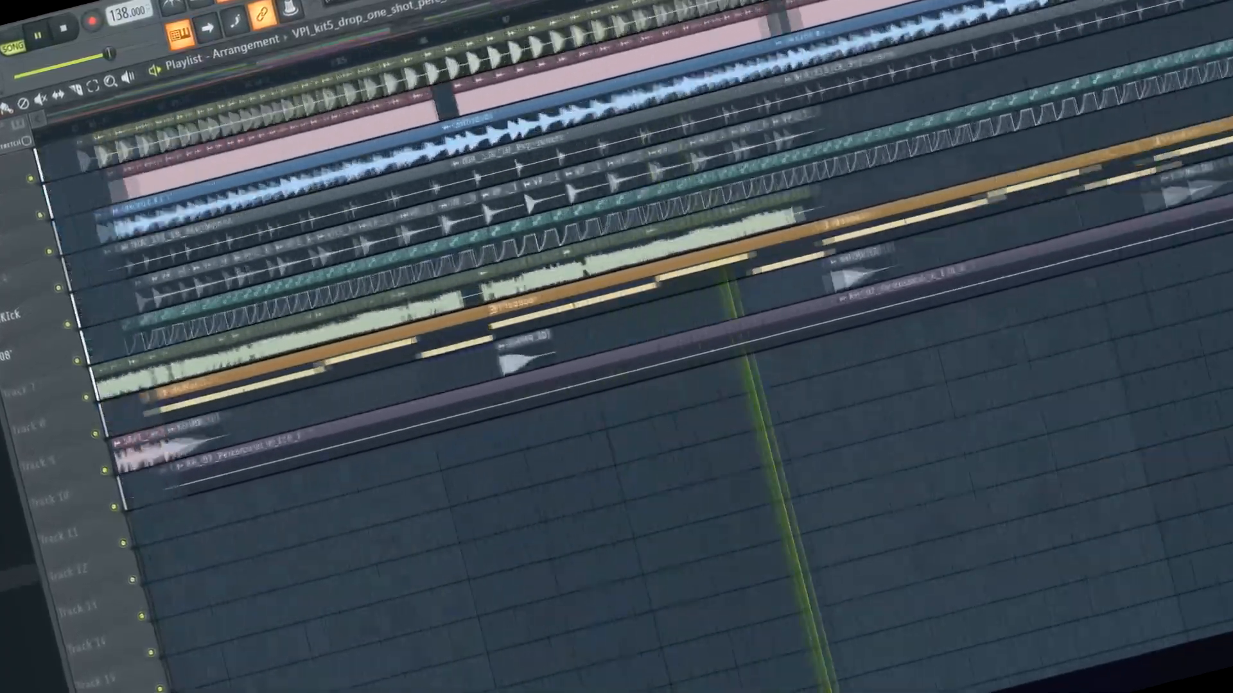
scroll(616, 321, down, 2)
scroll(616, 321, left, 5)
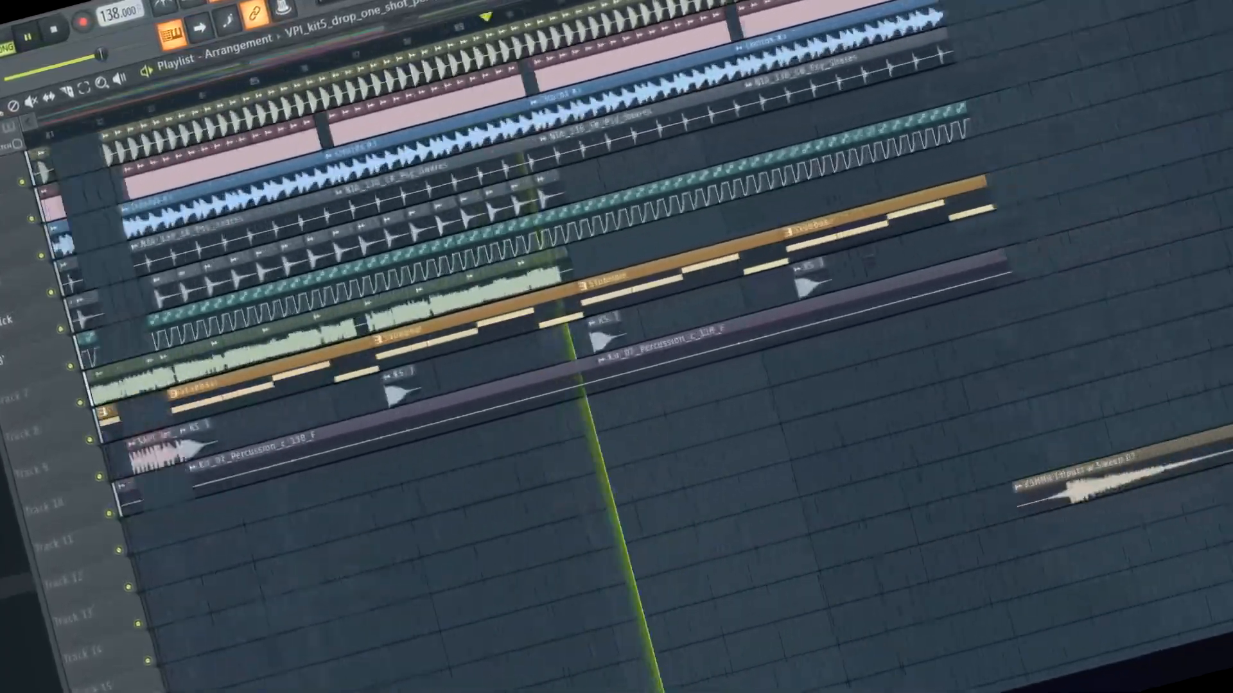
scroll(616, 321, down, 1)
scroll(616, 321, up, 5)
scroll(616, 321, right, 3)
scroll(616, 321, up, 1)
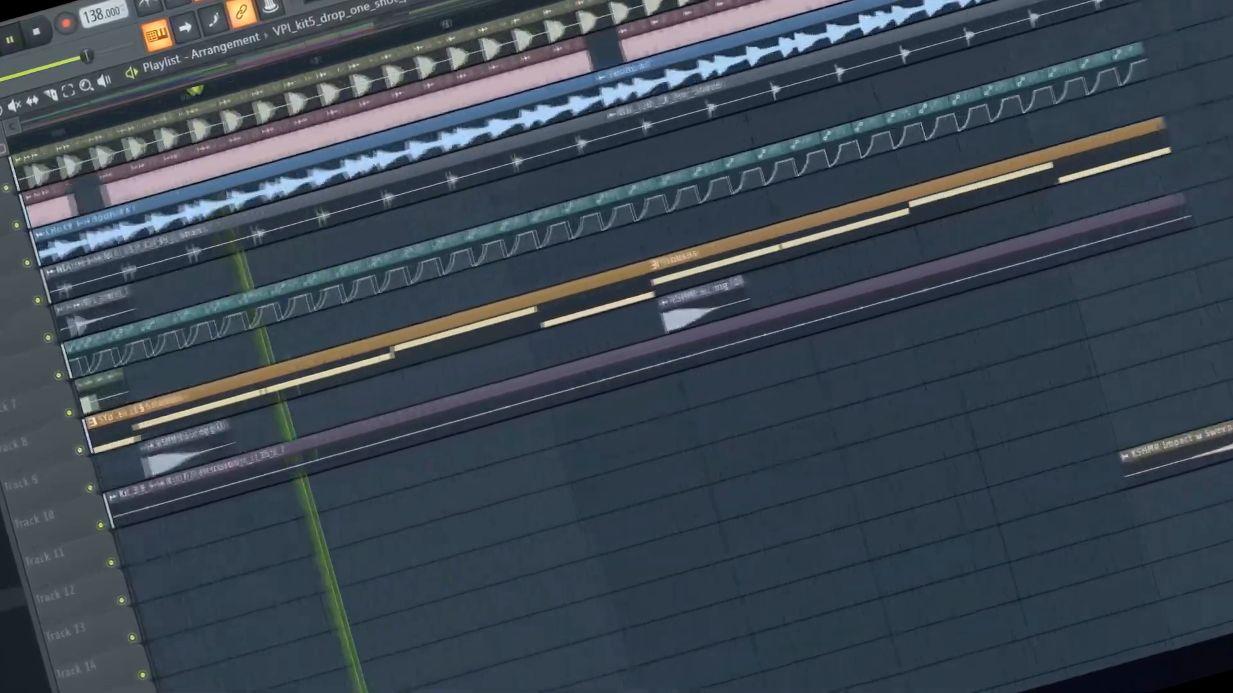
Step: Follow the playback from bar 93 through the end of the drop and the closing KSHMR Impact w Sweep 07 clip
scroll(616, 321, down, 2)
scroll(616, 321, right, 1)
scroll(616, 321, up, 4)
scroll(616, 321, right, 2)
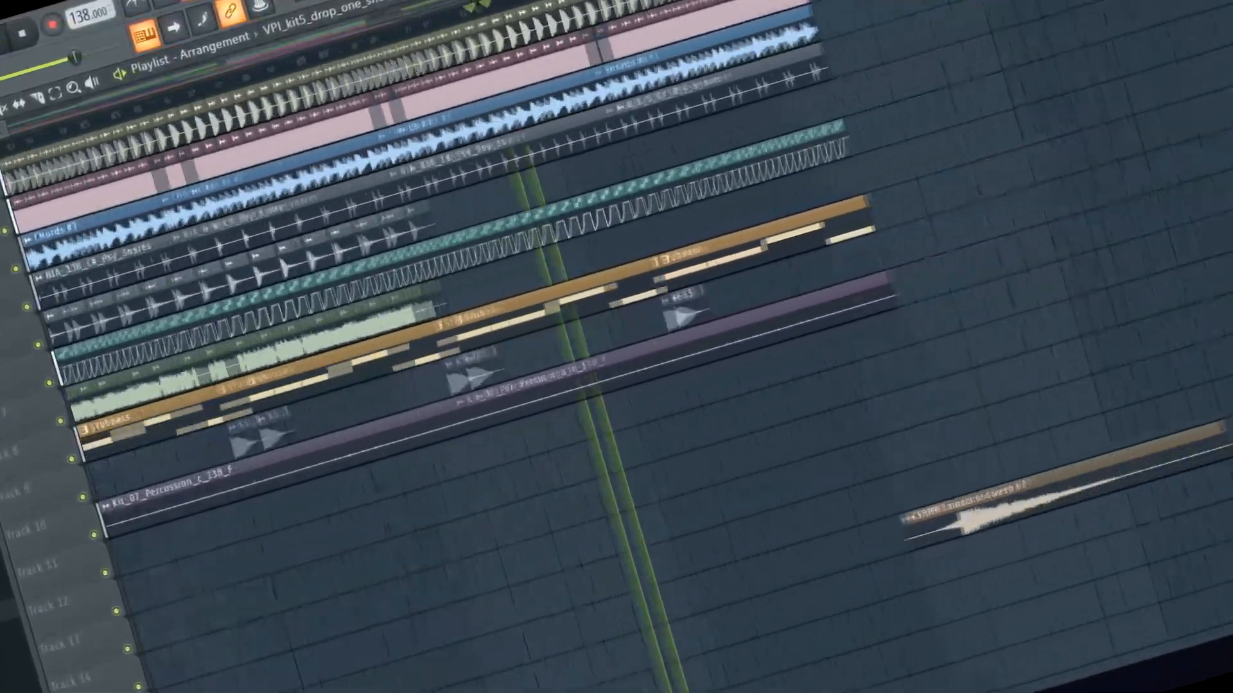
scroll(617, 321, down, 1)
scroll(616, 321, left, 3)
scroll(616, 321, right, 4)
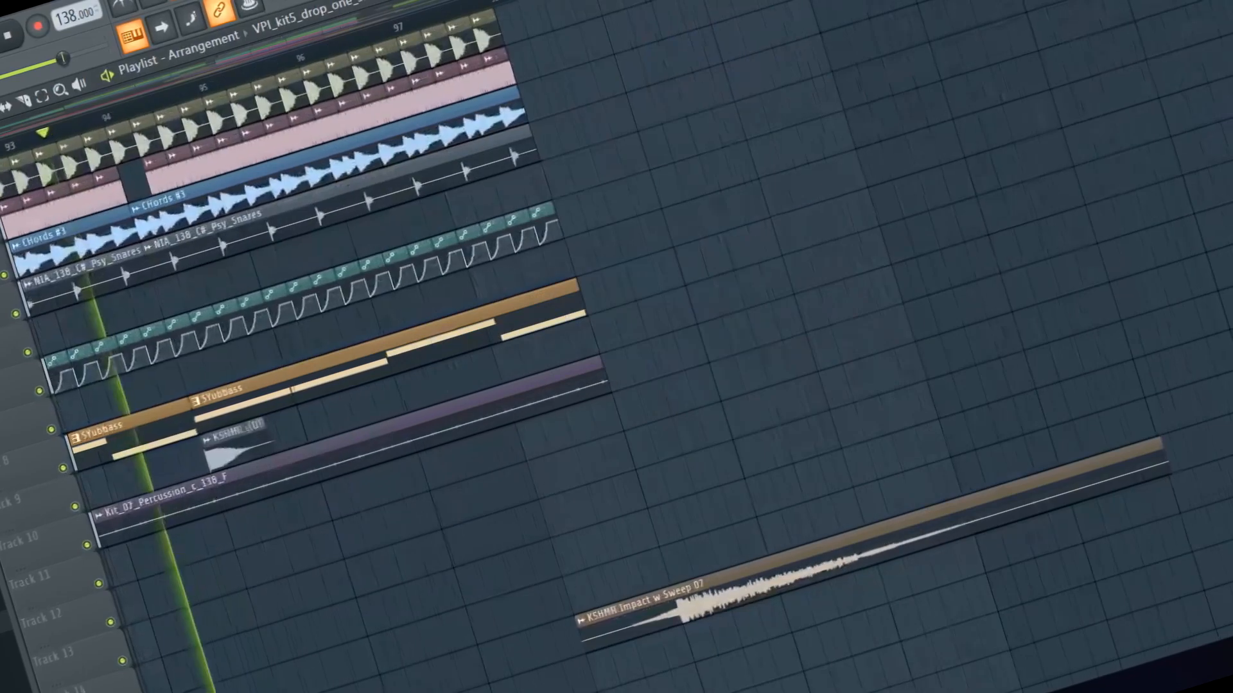
mouse_move(822, 132)
mouse_down()
mouse_move(1018, 109)
mouse_move(688, 231)
mouse_move(1141, 95)
mouse_move(642, 267)
mouse_move(1142, 104)
mouse_move(770, 228)
mouse_move(936, 171)
mouse_move(1131, 178)
mouse_move(619, 385)
mouse_move(1046, 243)
mouse_move(586, 366)
mouse_move(595, 377)
mouse_up()
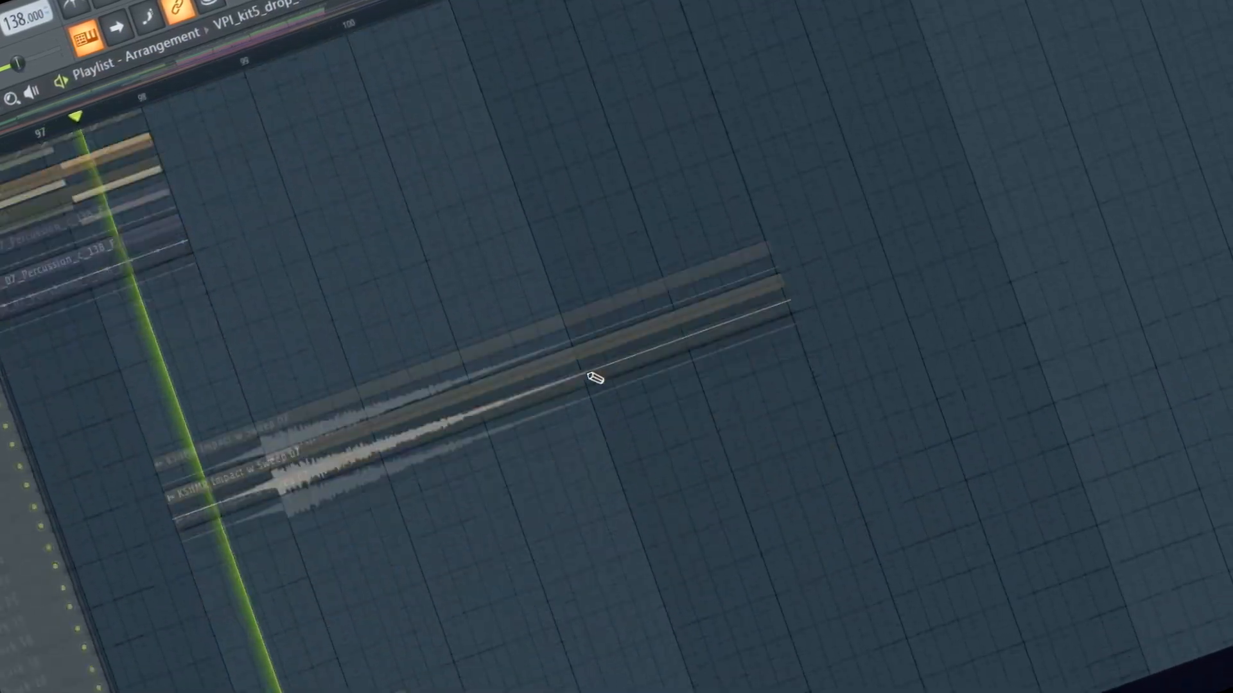
scroll(595, 378, up, 5)
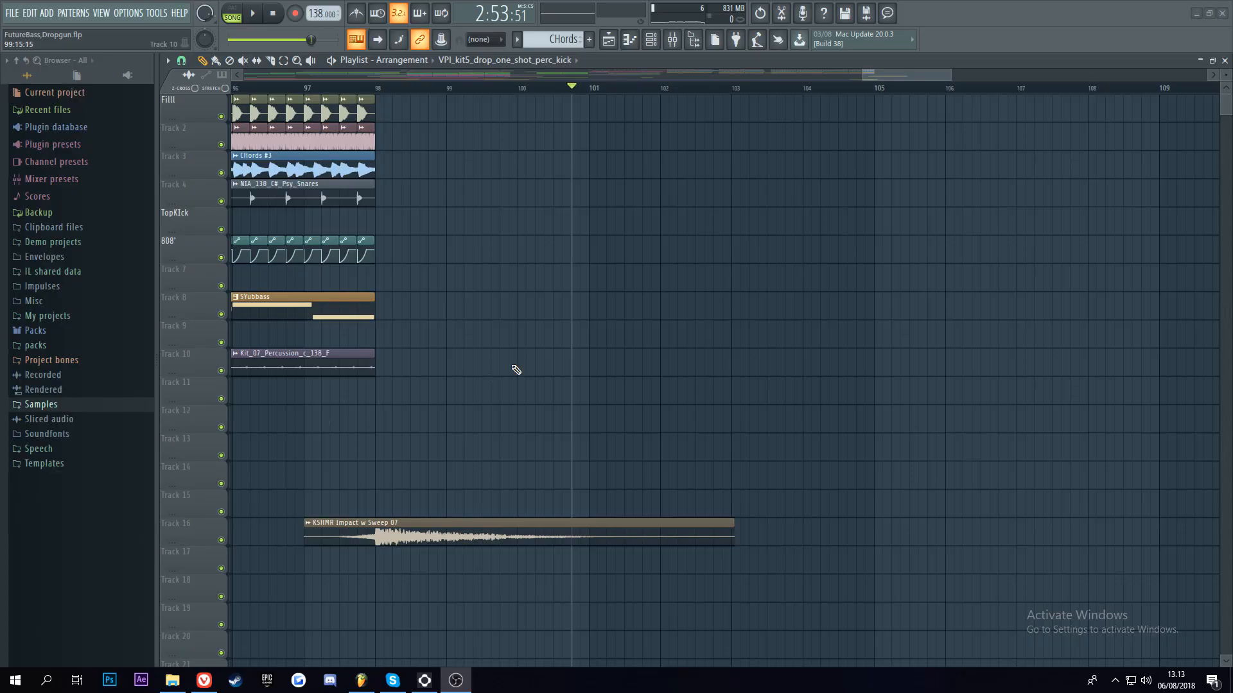
Step: Look over the complete arrangement with playback stopped, from the Track 1 drums down to the Gross Beat mix level automation
scroll(636, 71, down, 10)
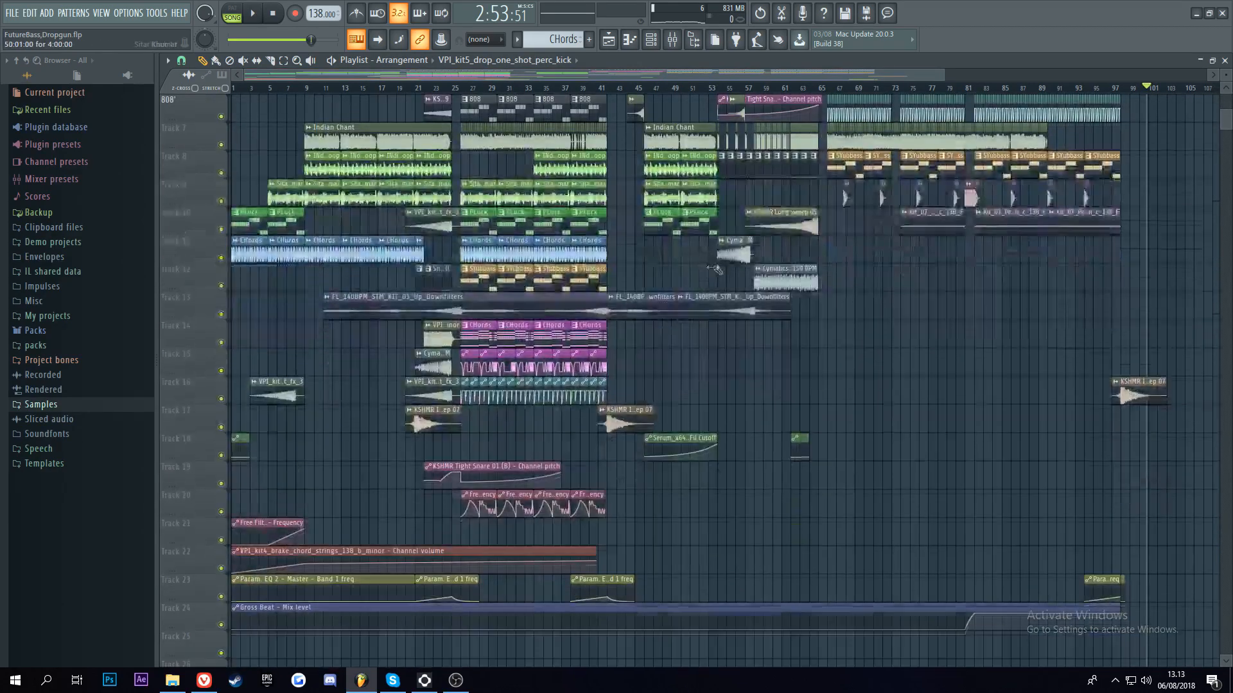
scroll(726, 251, down, 3)
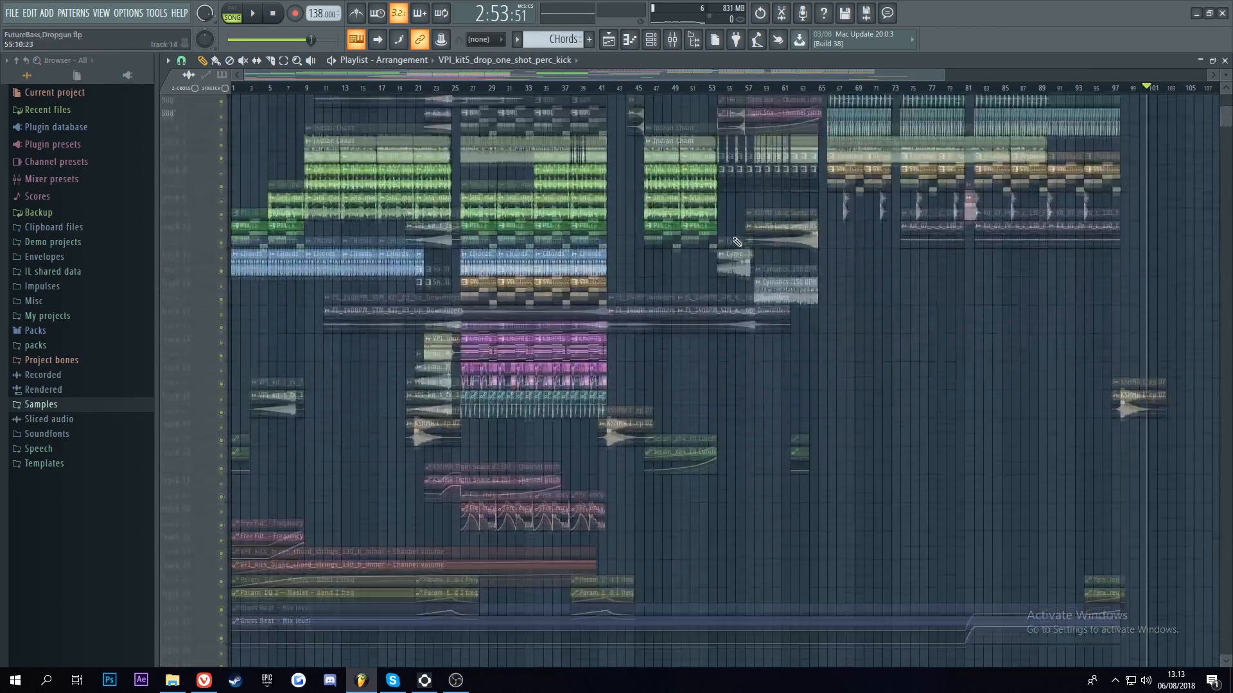
scroll(744, 226, up, 3)
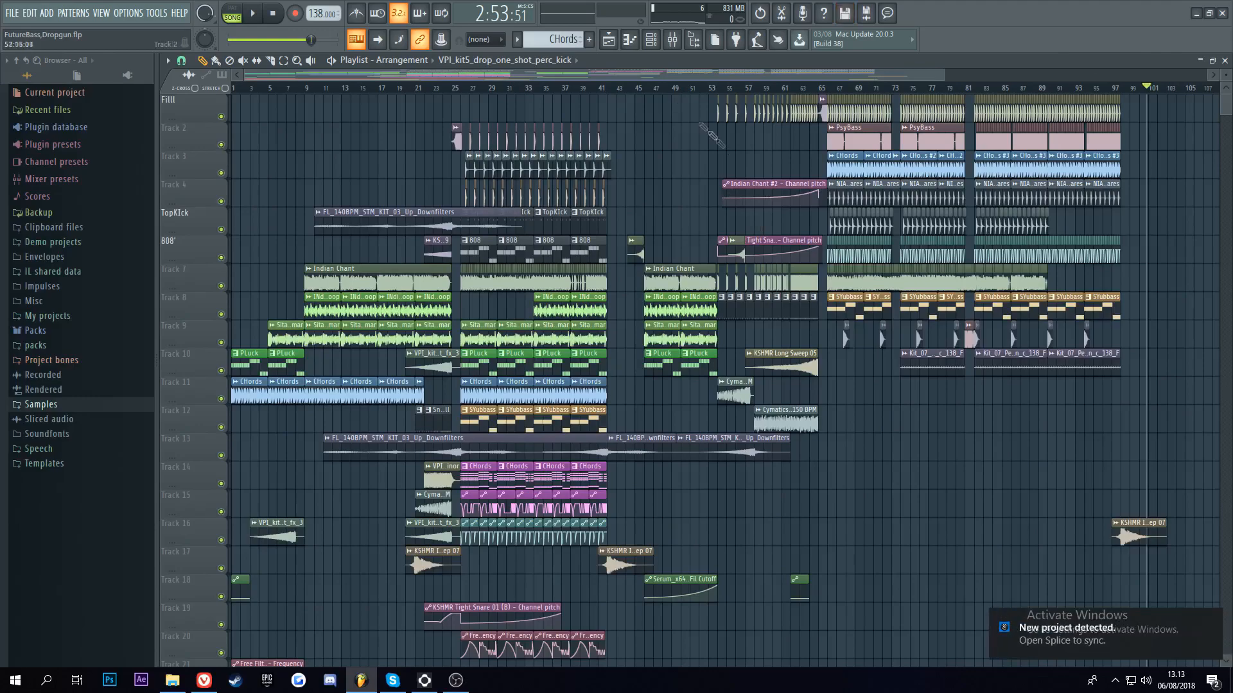
scroll(655, 192, down, 12)
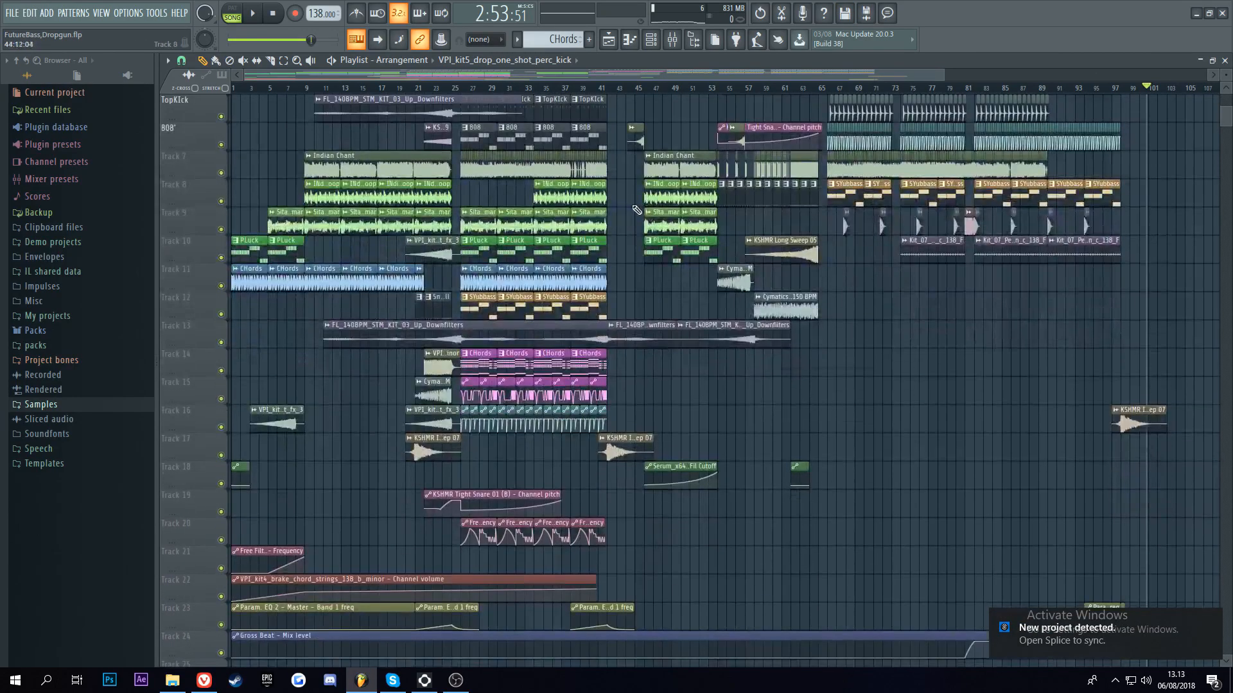
scroll(655, 192, up, 5)
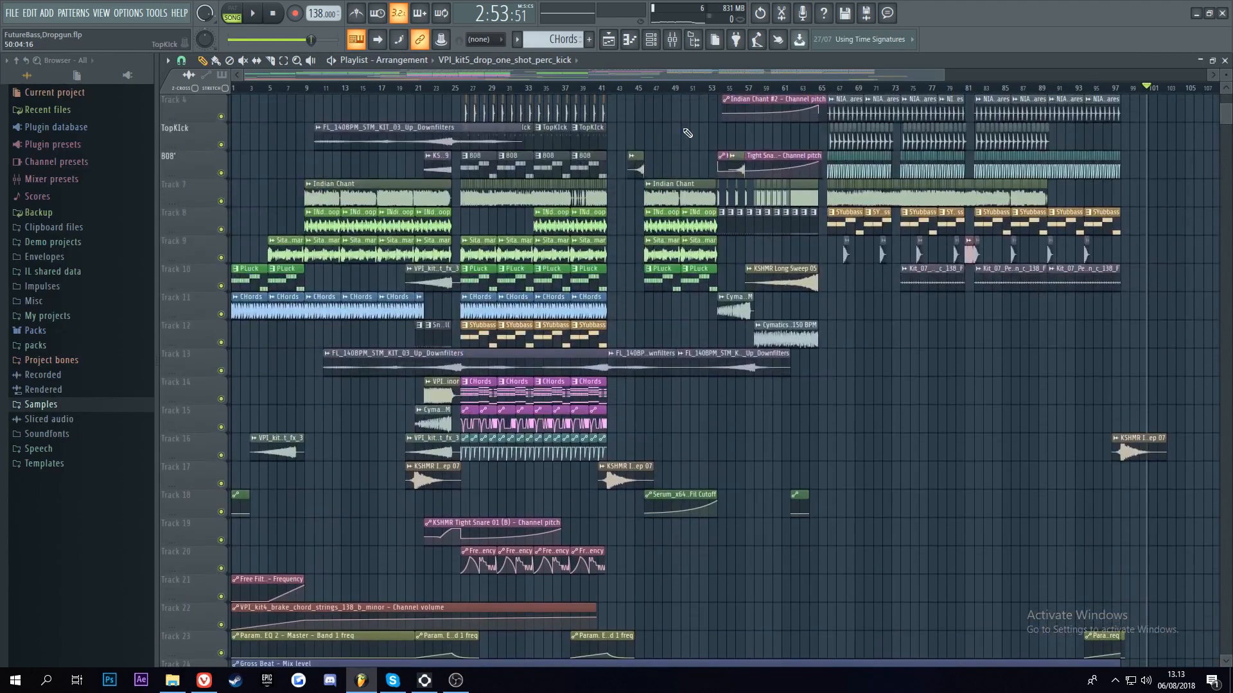
scroll(684, 135, down, 8)
scroll(685, 131, down, 5)
scroll(697, 133, up, 10)
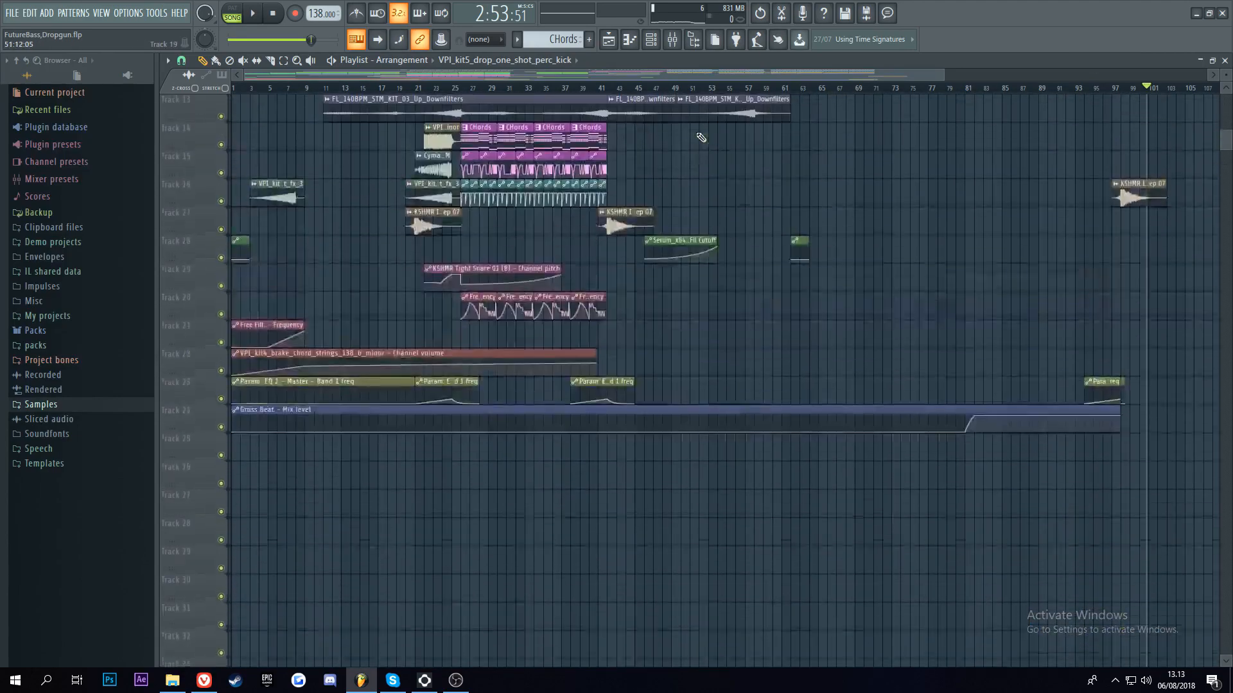
drag(515, 75, 514, 115)
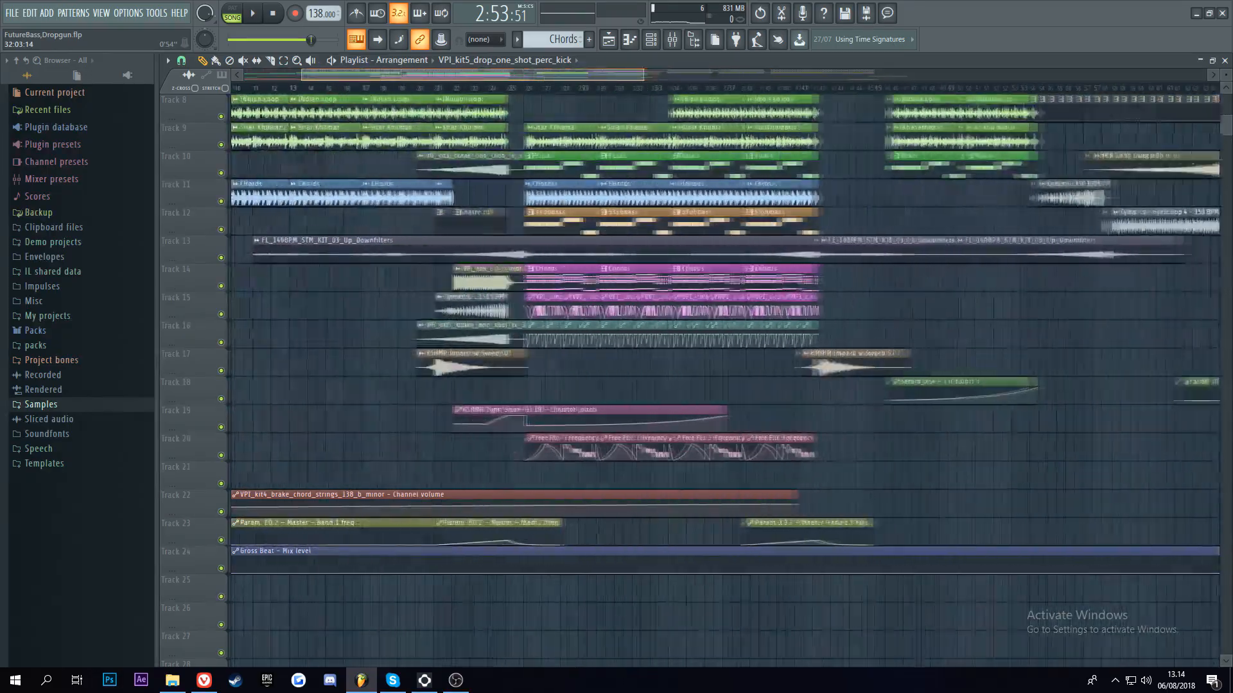